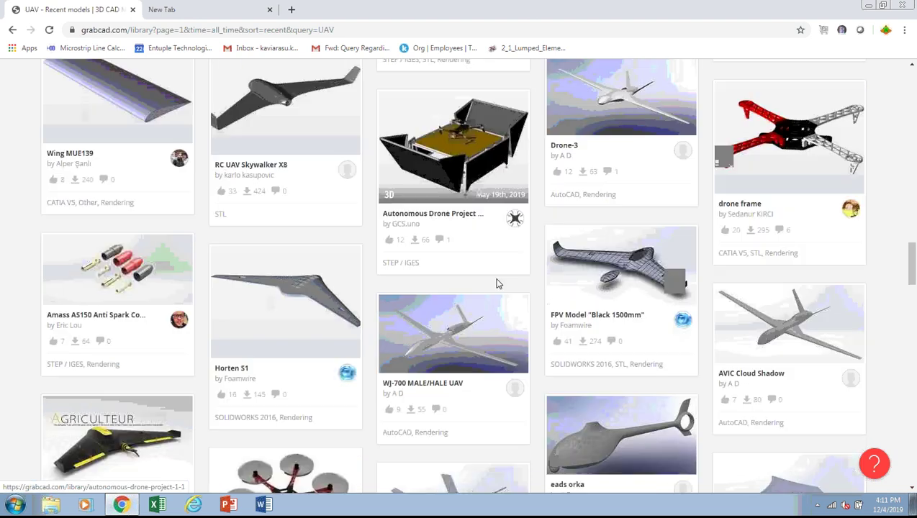
Step: Download the Horten S1 model from the GrabCAD library and extract its archive in the Downloads folder
scroll(495, 282, down, 1)
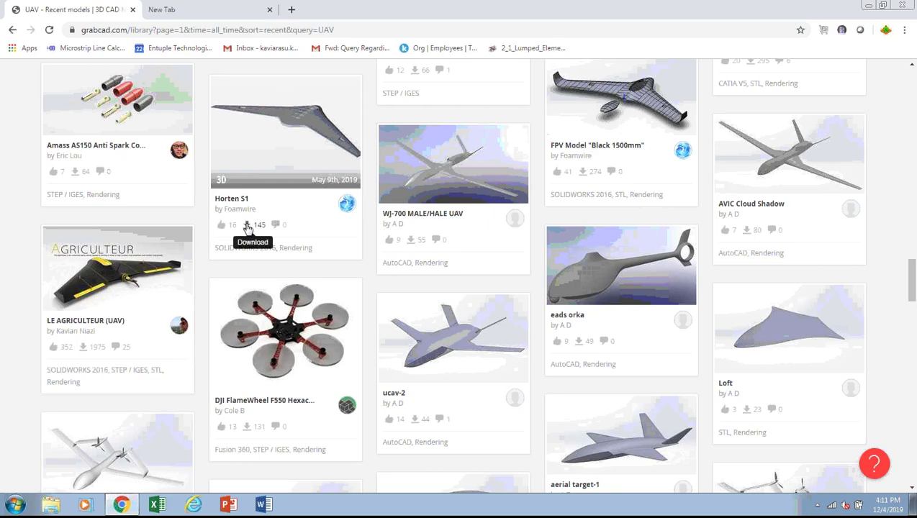
click(247, 225)
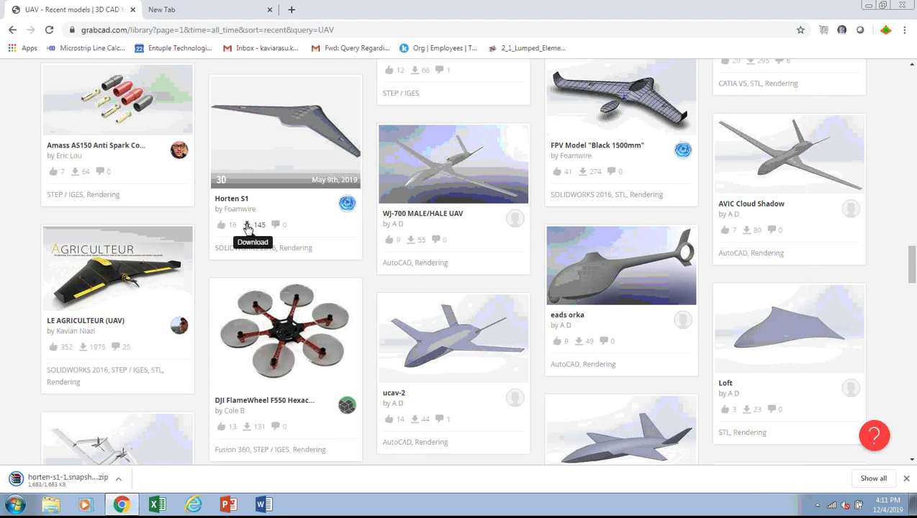
click(119, 478)
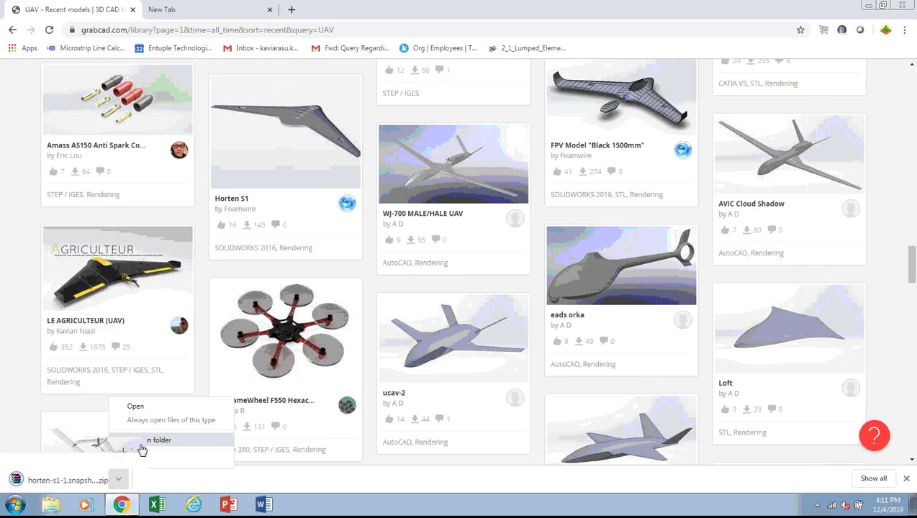
click(151, 435)
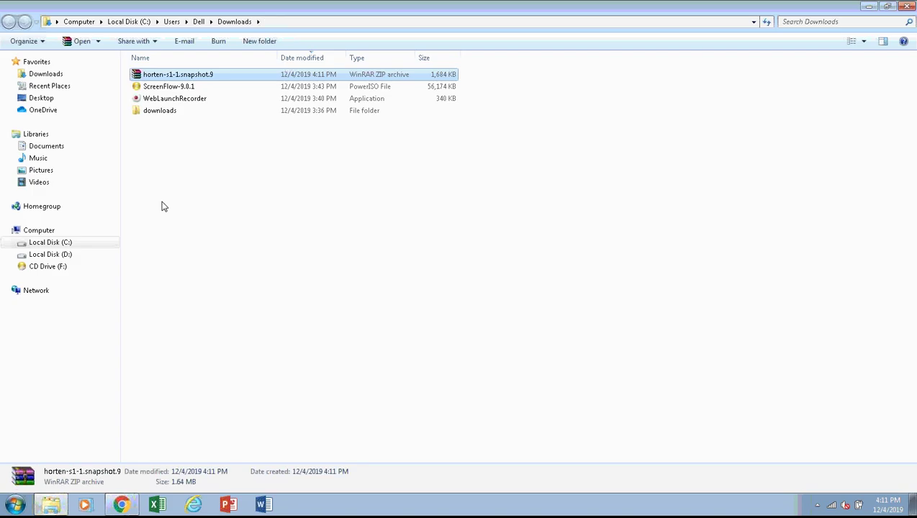
right_click(185, 74)
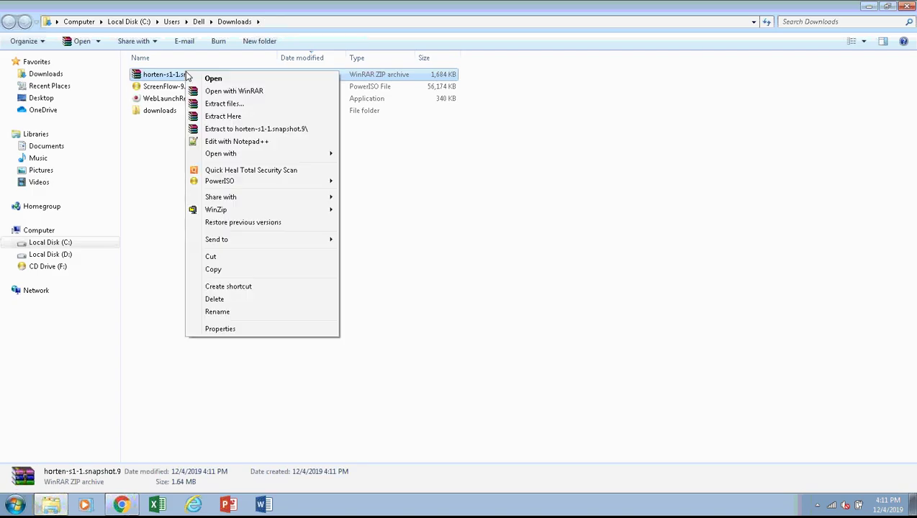
click(219, 117)
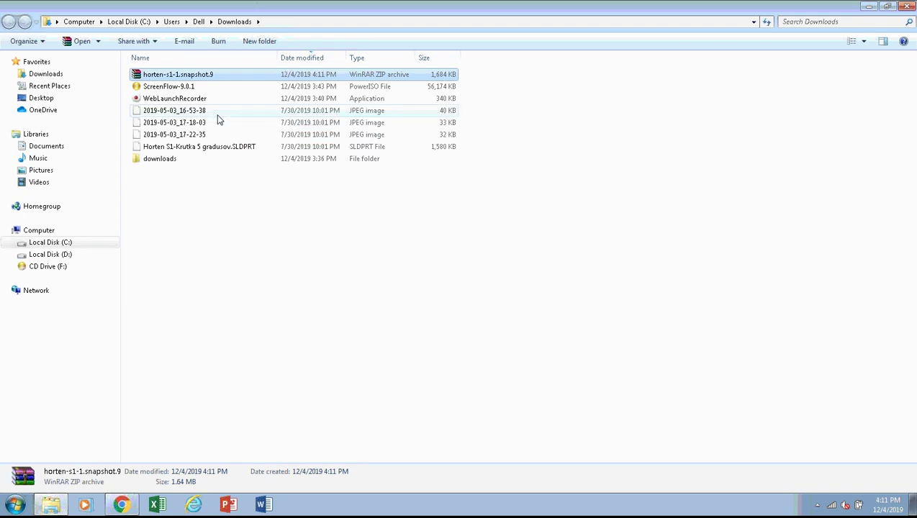
Step: Copy the extracted Horten S1-Krutka 5 gradusov.SLDPRT file into New folder on the desktop
click(186, 148)
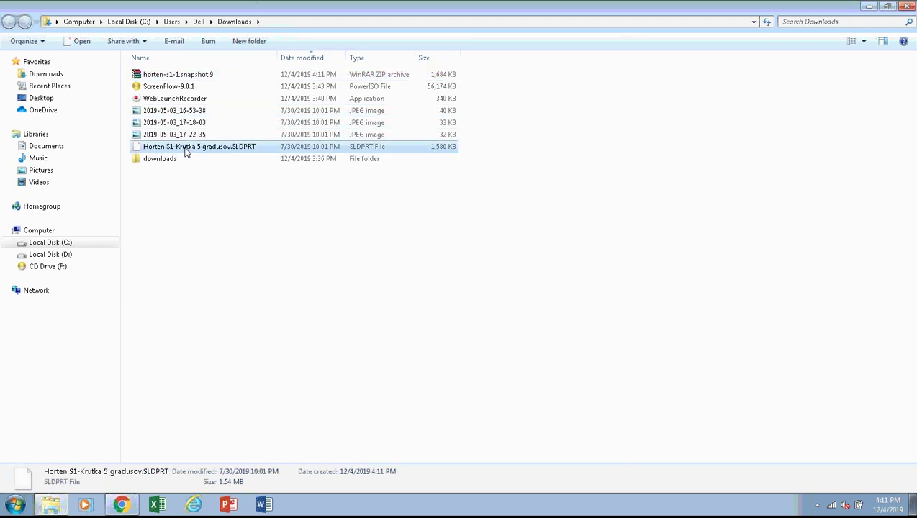
right_click(229, 148)
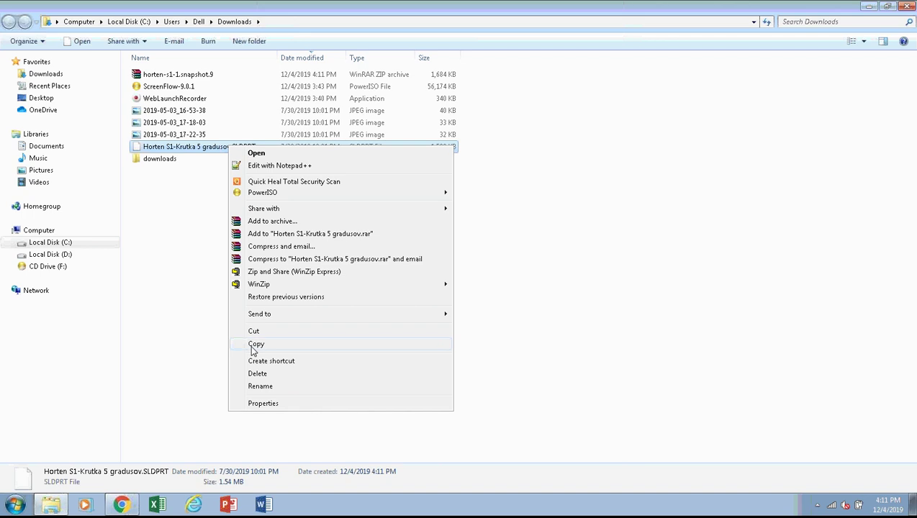
click(255, 345)
click(53, 101)
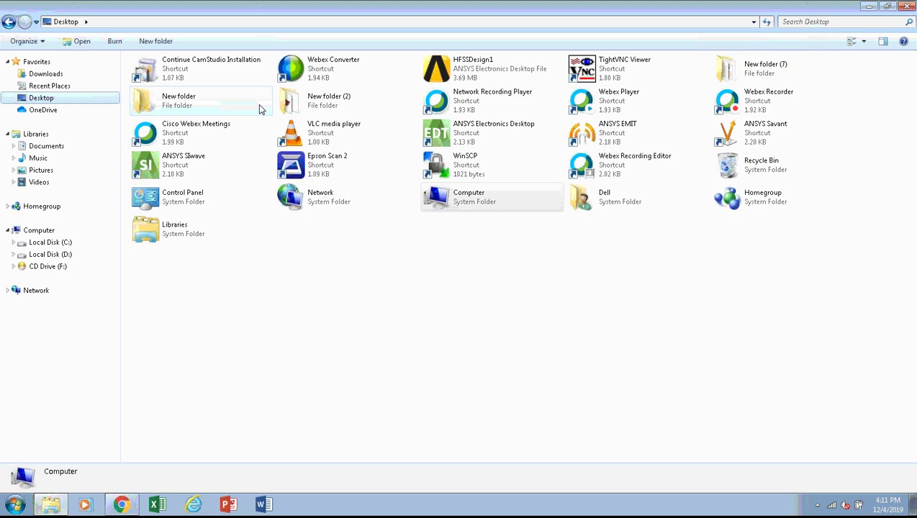
double_click(220, 98)
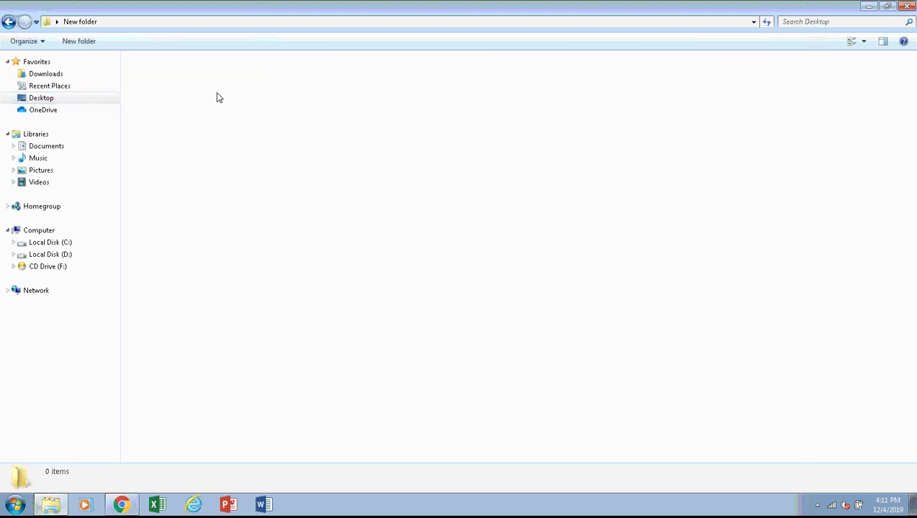
right_click(210, 91)
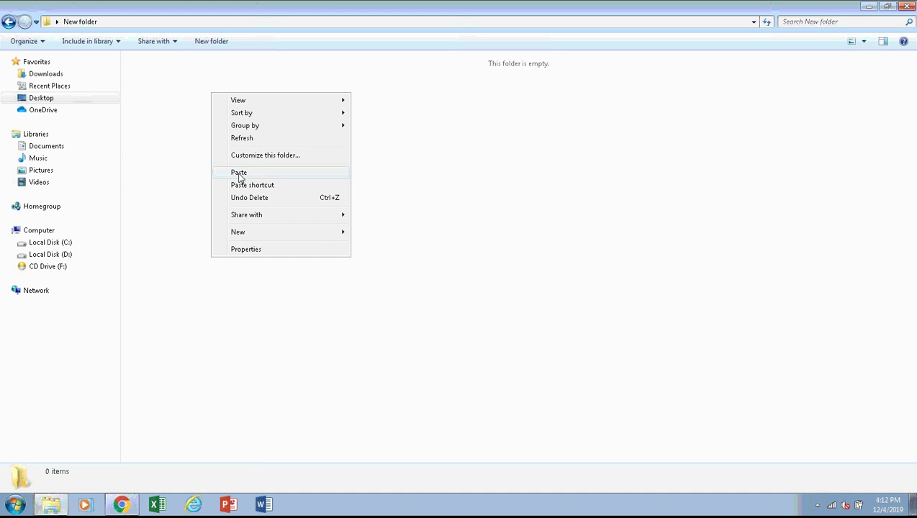
click(239, 174)
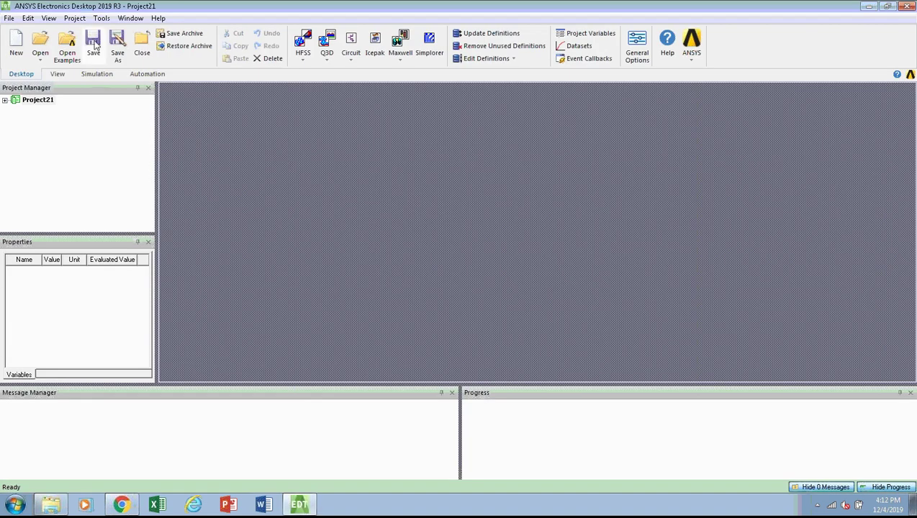
Step: In ANSYS Electronics Desktop, insert an HFSS design and import Horten S1-Krutka 5 gradusov.SLDPRT from New folder on the desktop
click(311, 62)
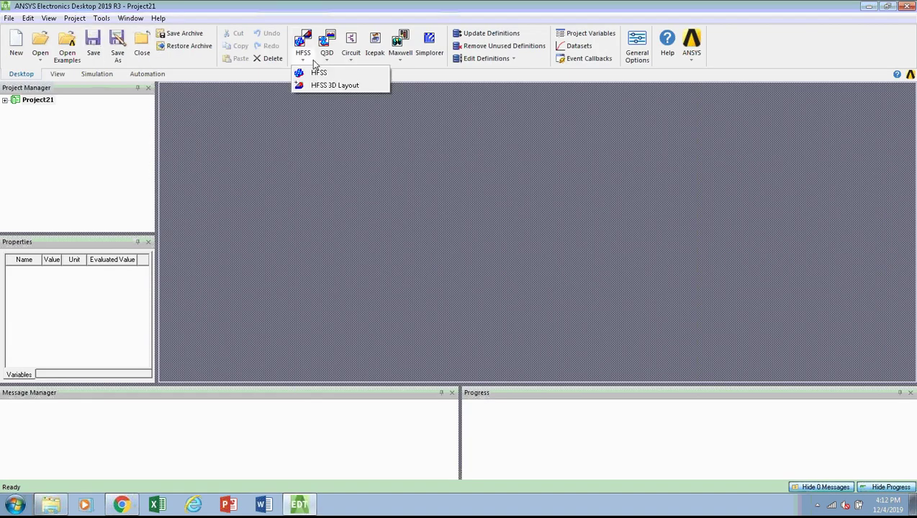
click(319, 73)
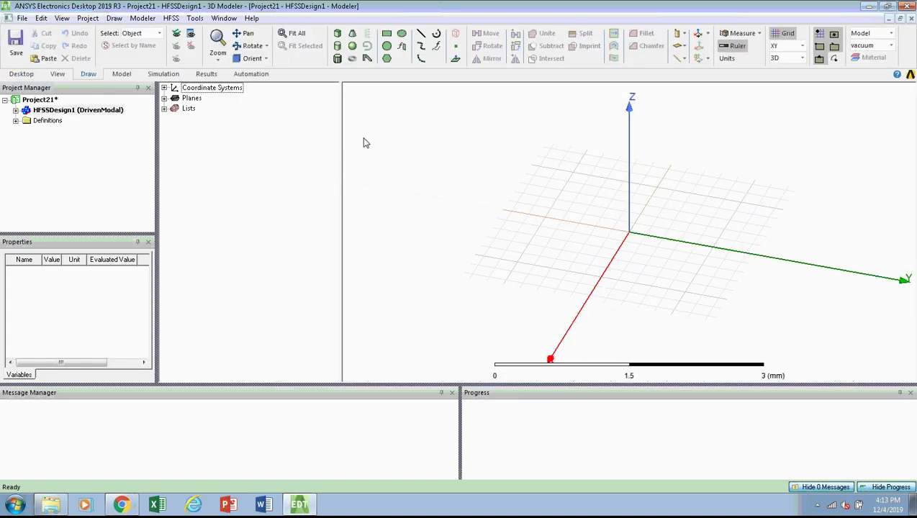
click(148, 19)
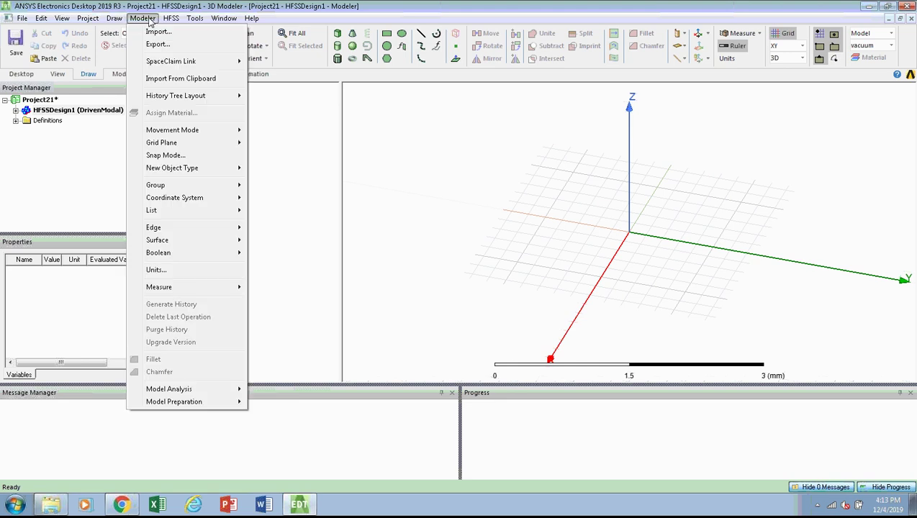
click(148, 33)
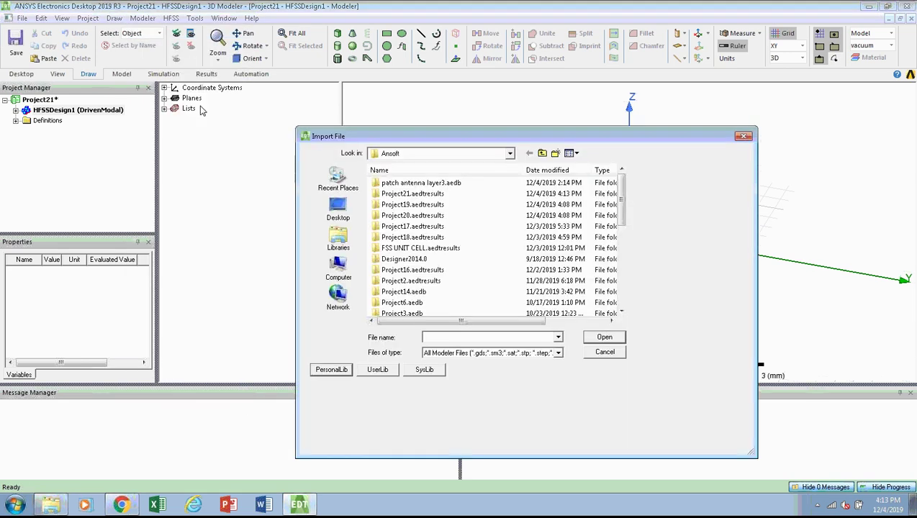
click(339, 211)
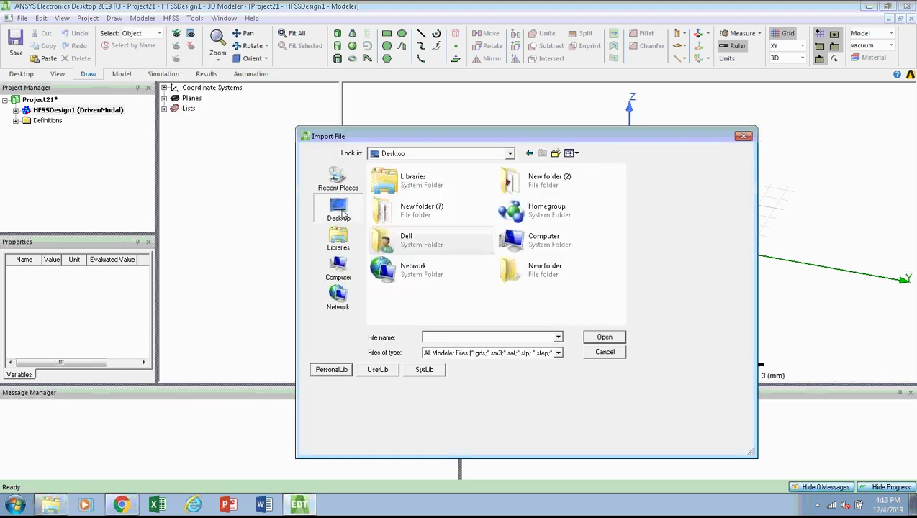
double_click(559, 273)
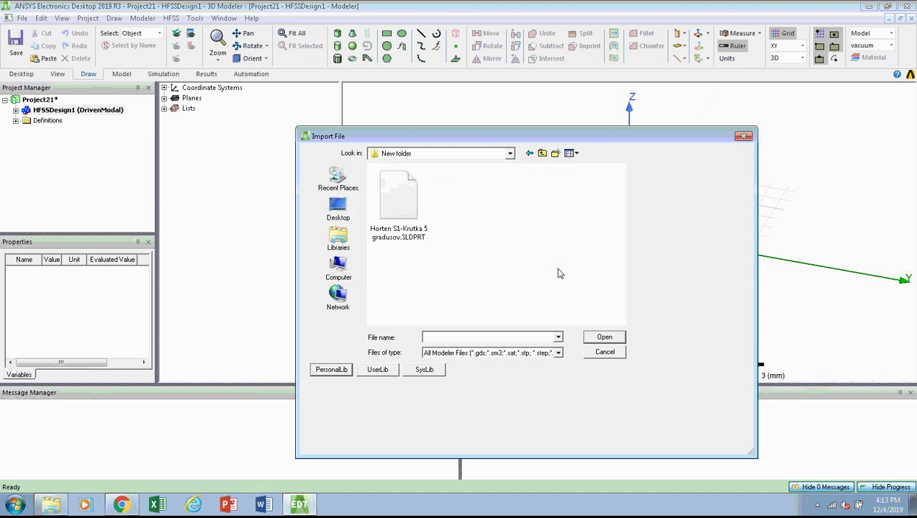
click(396, 214)
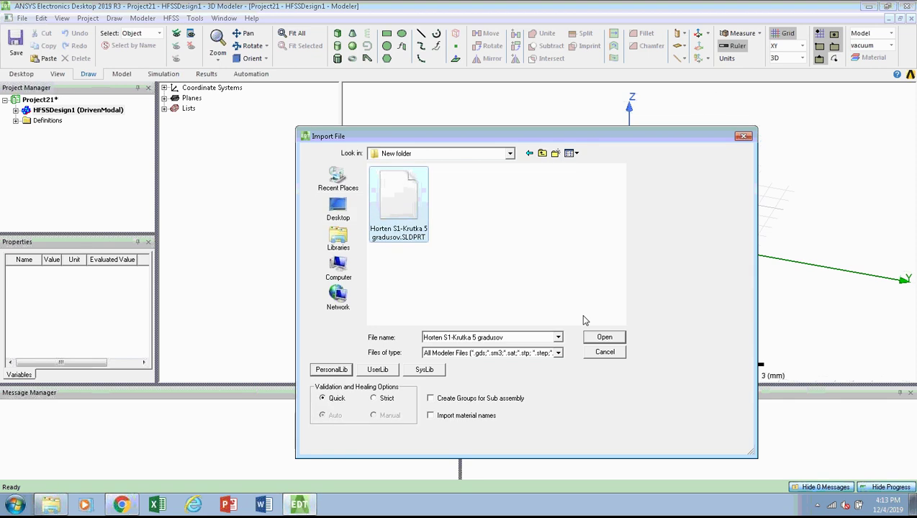
click(603, 338)
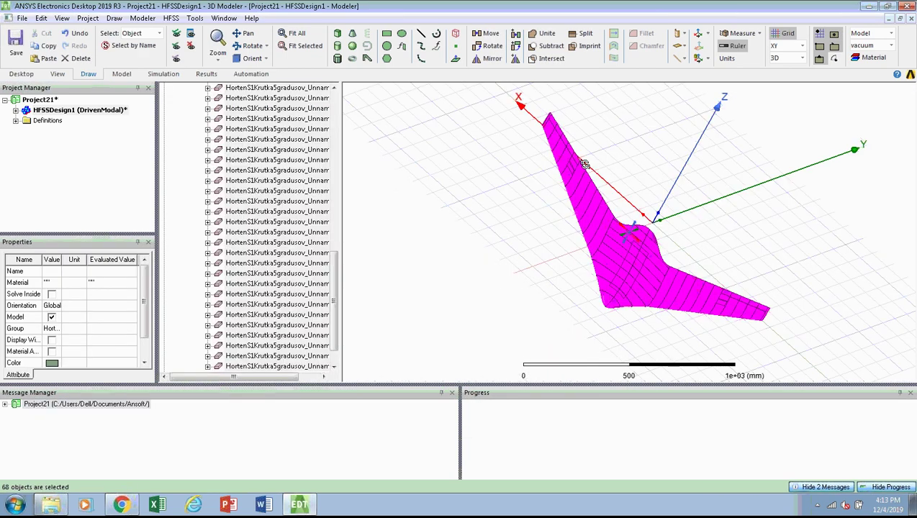
Step: Unite all the imported UAV bodies into one object and assign it the pec material
drag(585, 164, 523, 106)
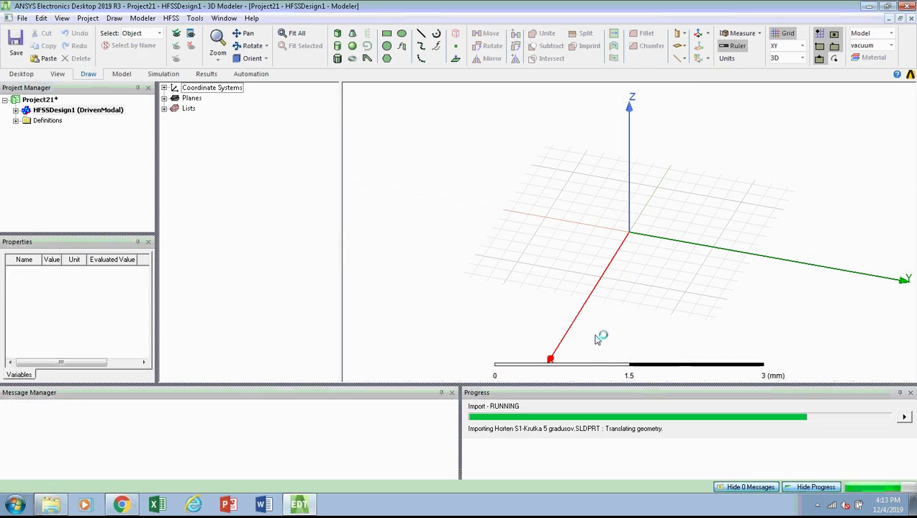
click(547, 34)
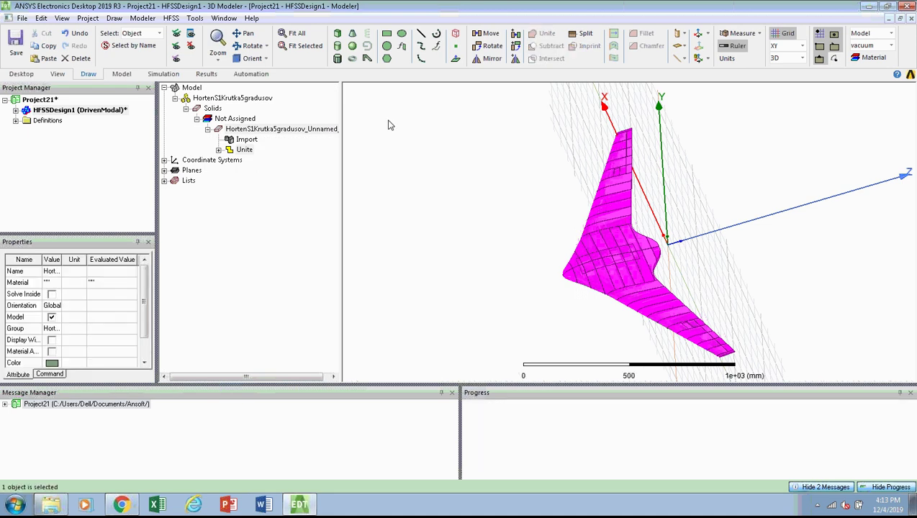
right_click(326, 129)
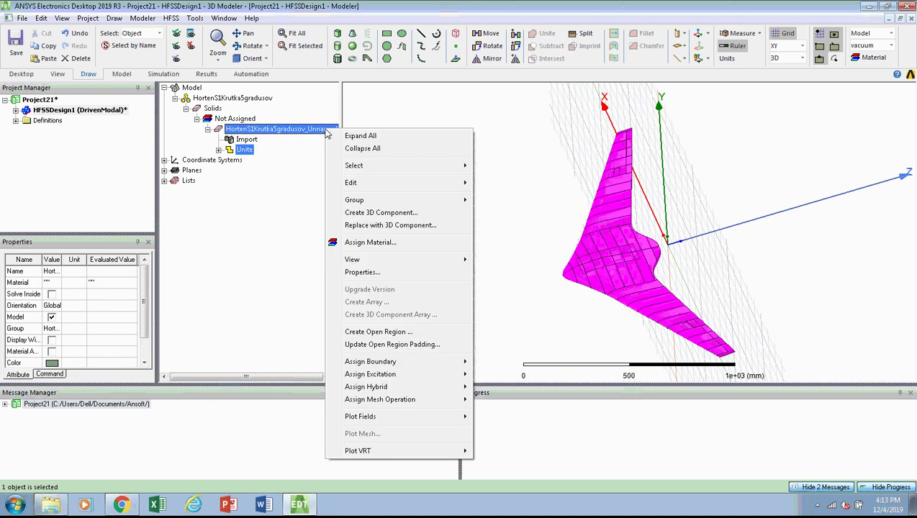
click(370, 243)
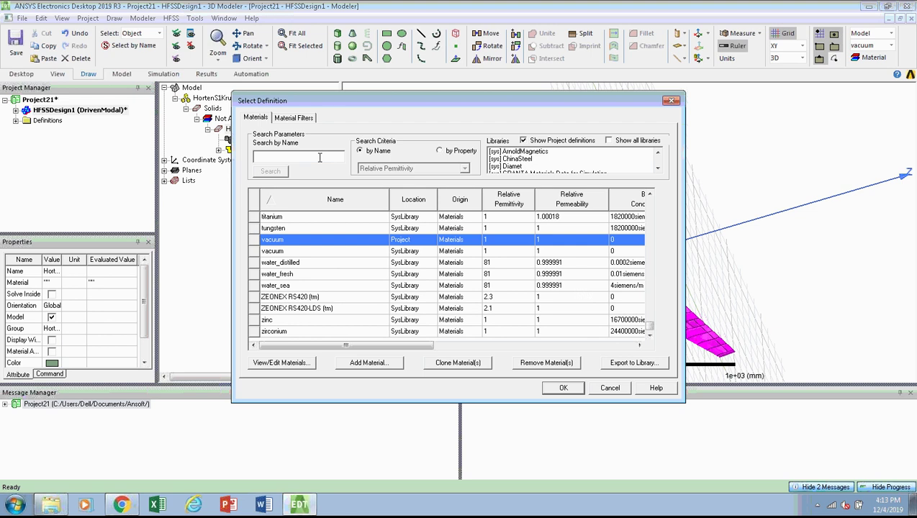
click(320, 157)
text(PEC)
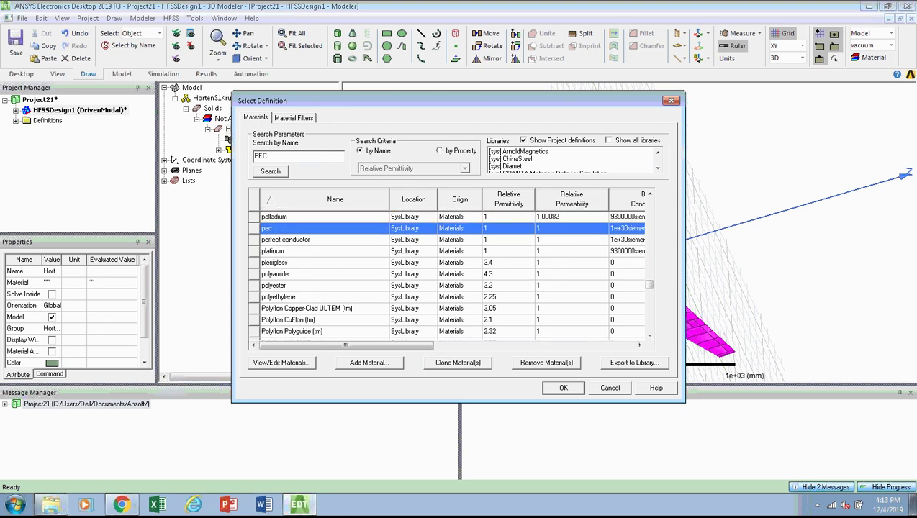
click(563, 388)
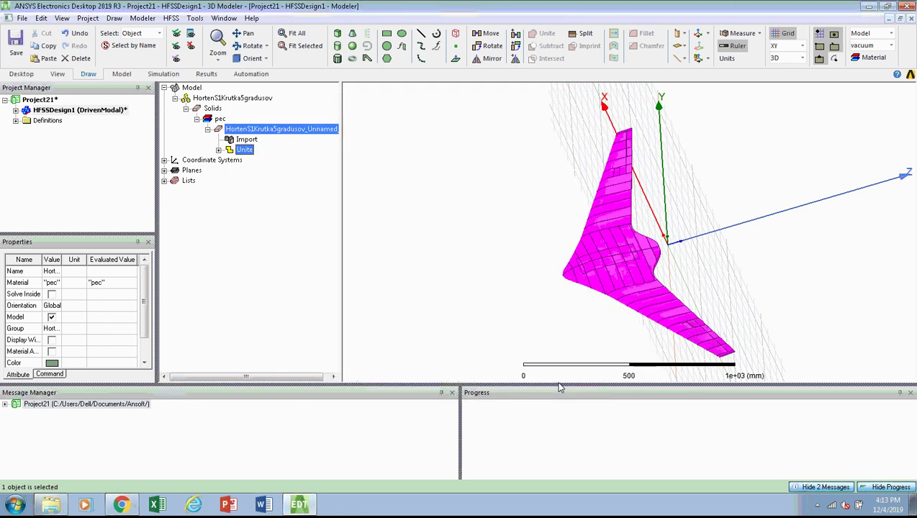
Step: Move the UAV from a reference point near its center to the global origin and rotate it 90 deg about the X axis
click(488, 38)
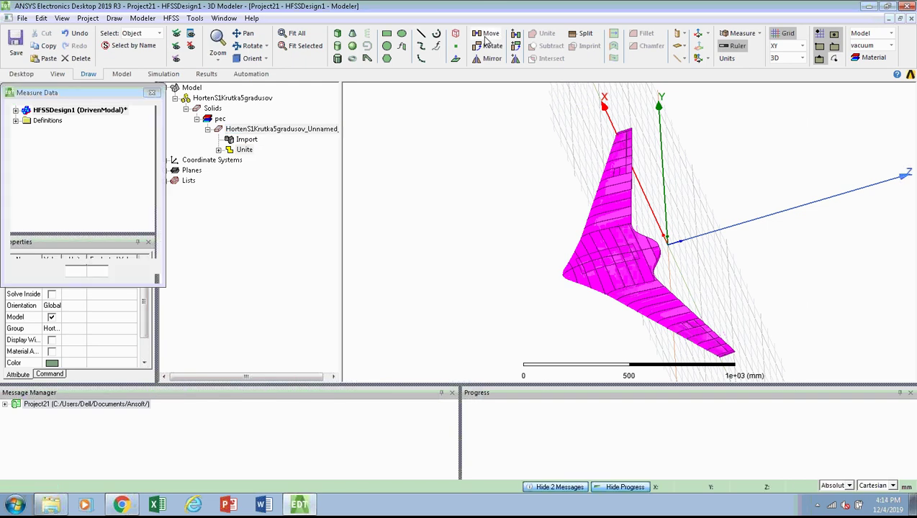
click(616, 264)
click(669, 240)
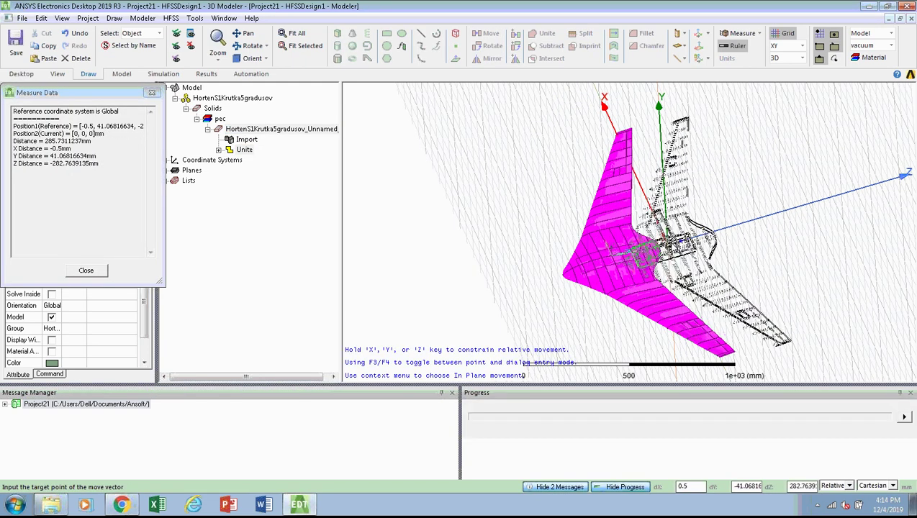
click(745, 218)
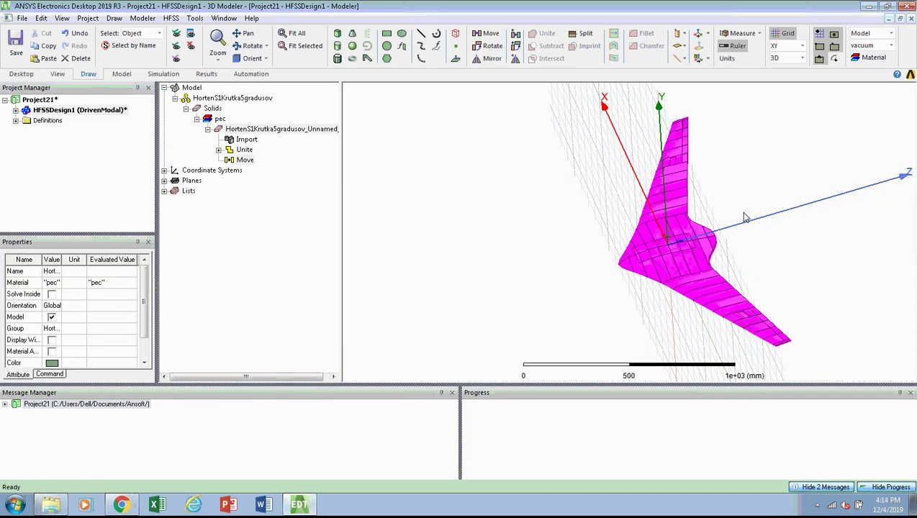
click(488, 48)
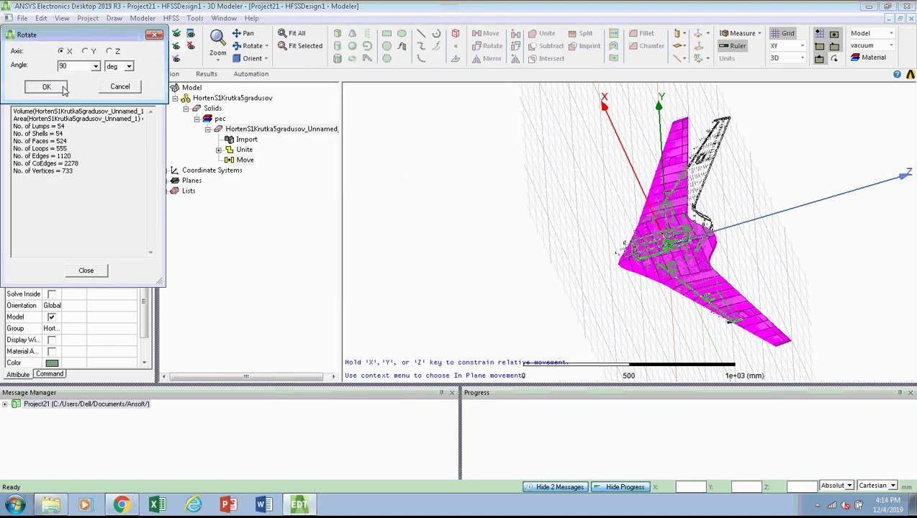
click(46, 88)
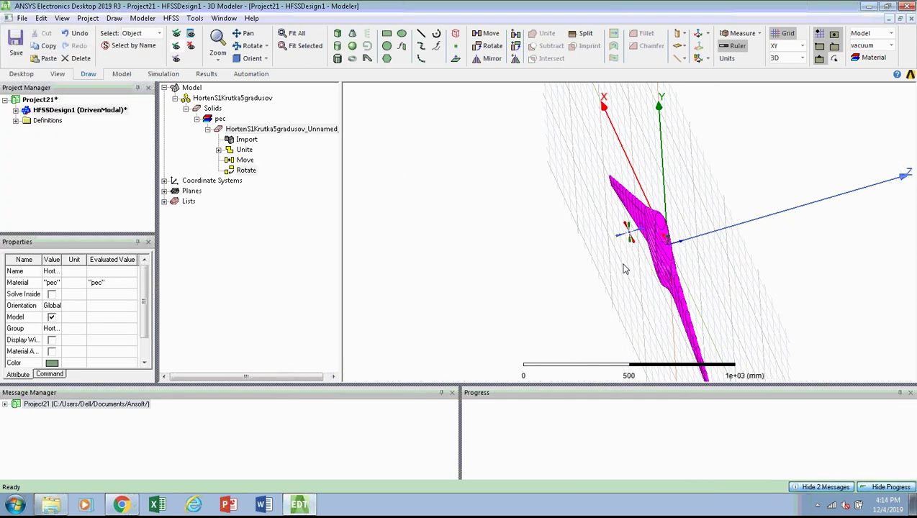
Step: Assign an SBR+ hybrid region to the united UAV body, keeping the default region name
alt+drag(625, 268, 816, 28)
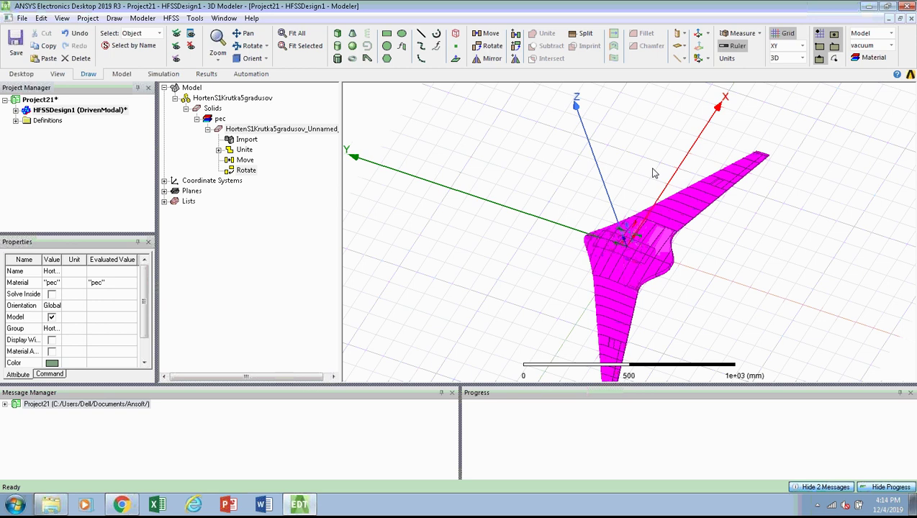
alt+drag(654, 173, 661, 178)
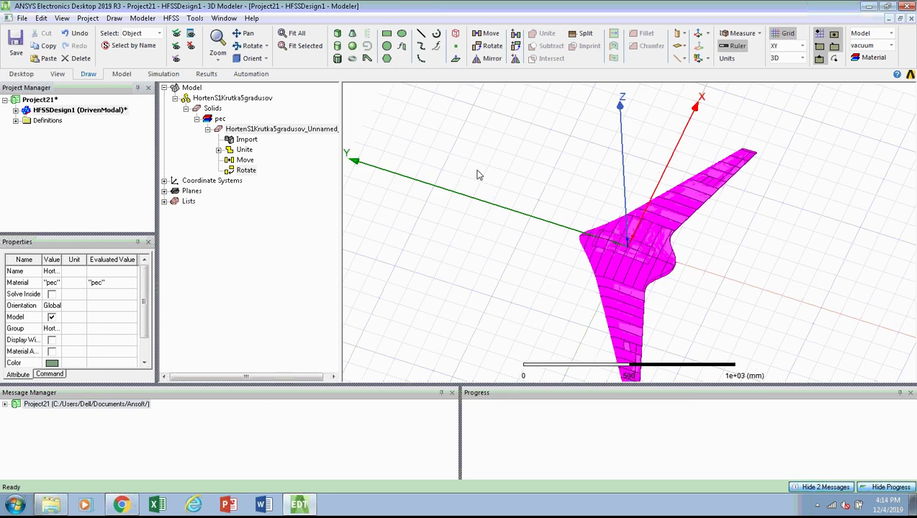
alt+drag(477, 175, 488, 188)
scroll(488, 188, down, 2)
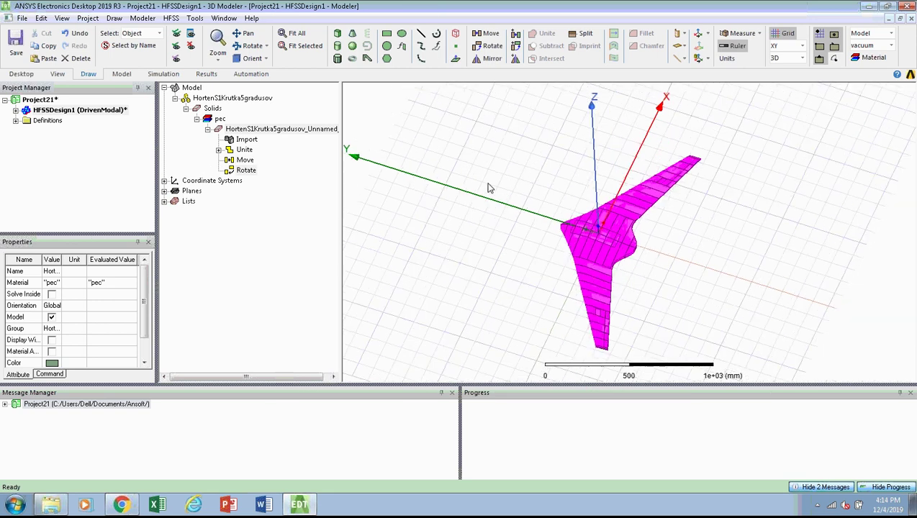
right_click(500, 263)
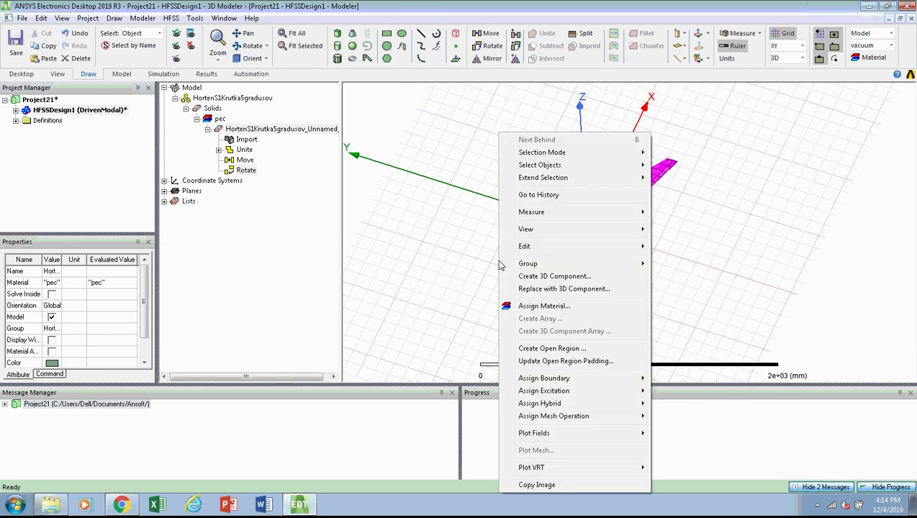
mouse_move(639, 407)
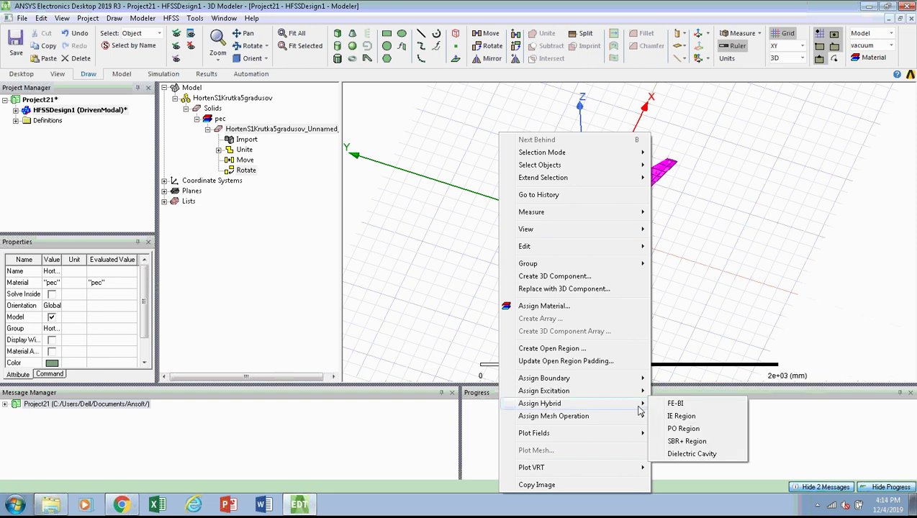
click(681, 442)
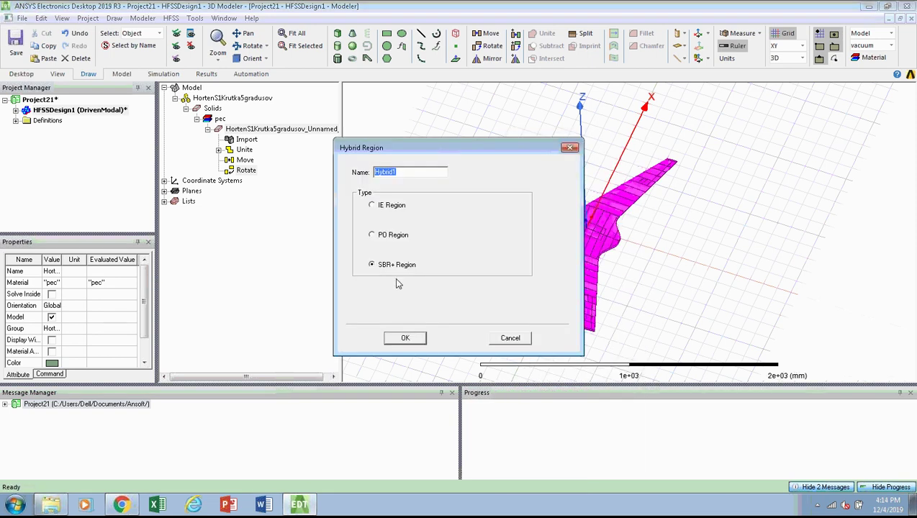
click(409, 340)
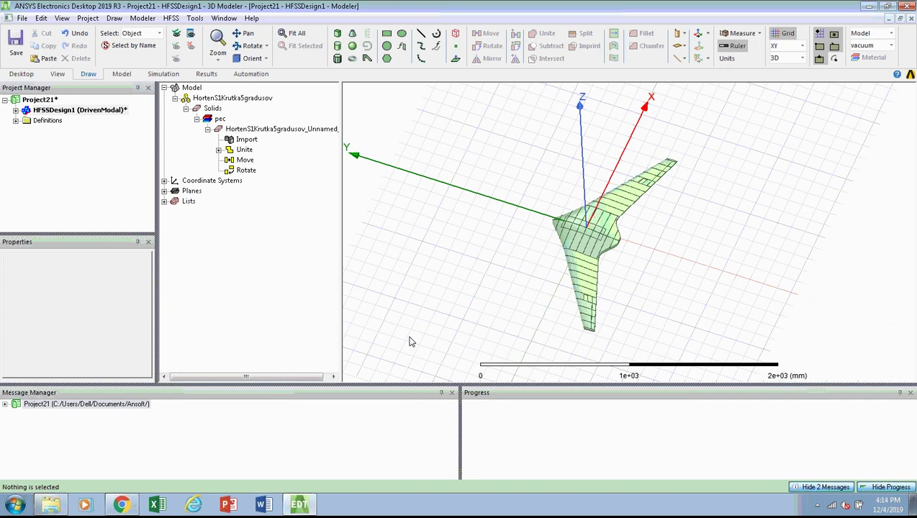
Step: Hide the object properties and begin an incident plane wave excitation at the origin using spherical vector input
click(148, 242)
click(16, 110)
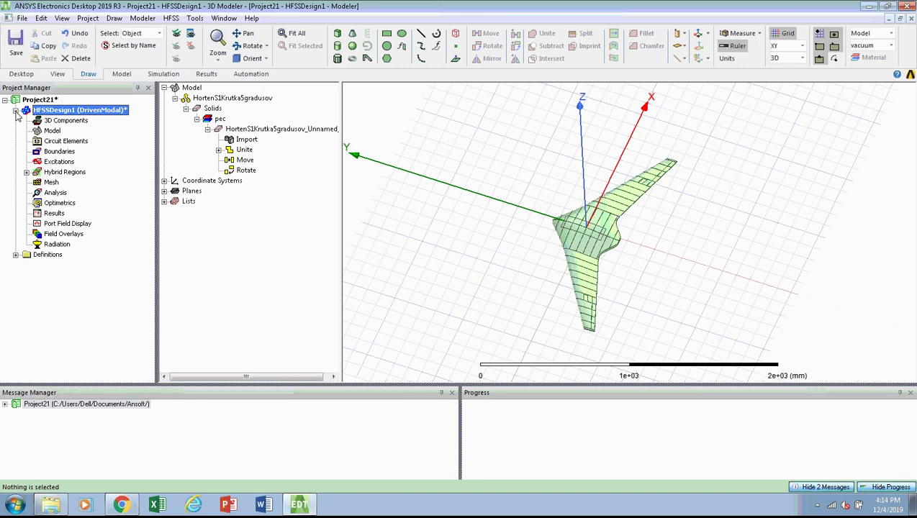
right_click(60, 162)
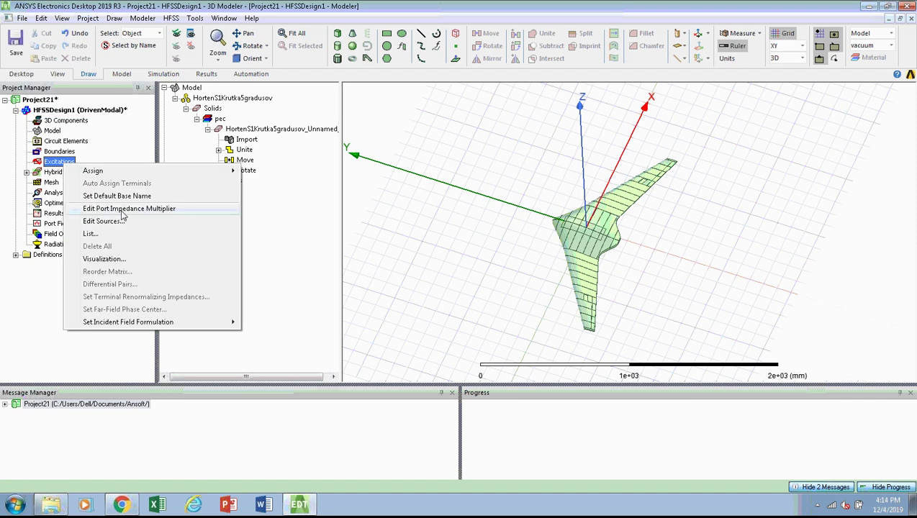
mouse_move(93, 173)
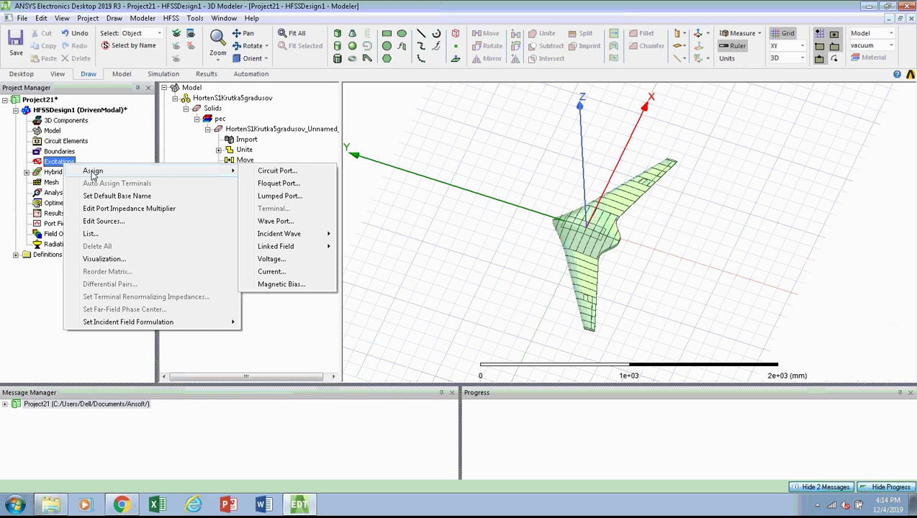
mouse_move(286, 240)
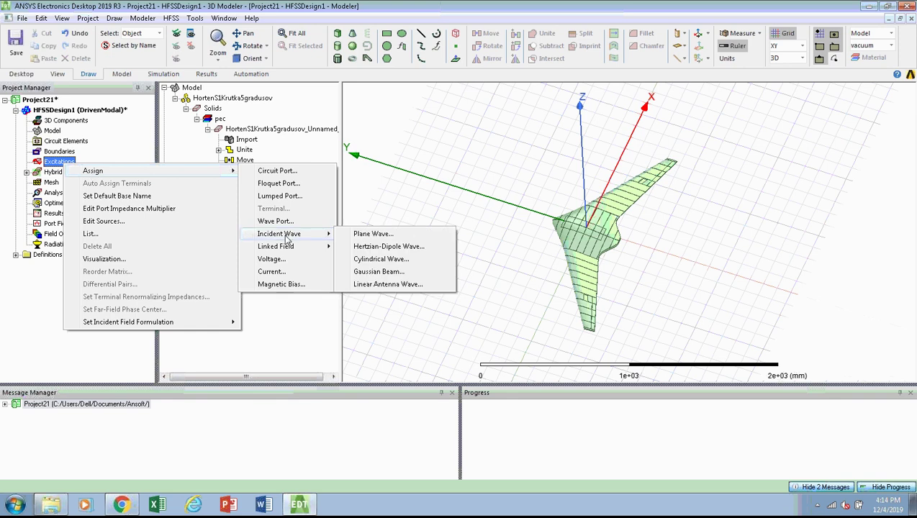
click(362, 235)
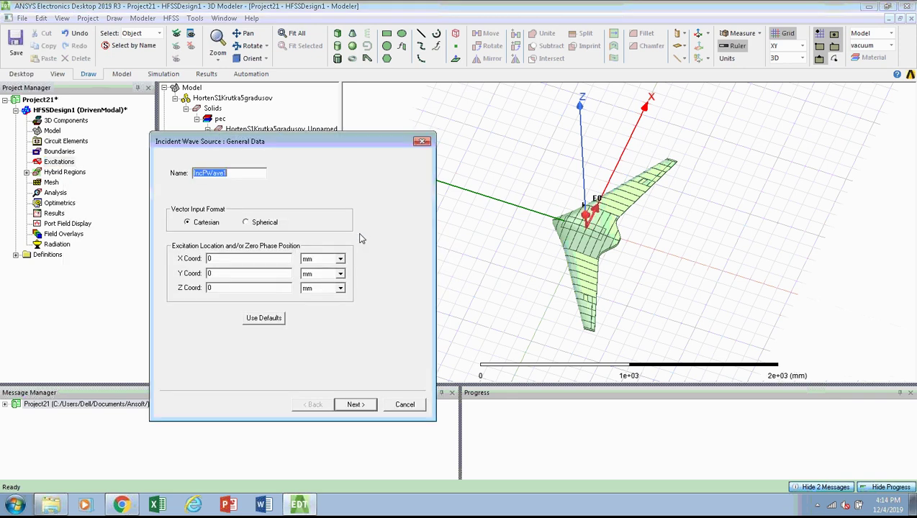
click(248, 223)
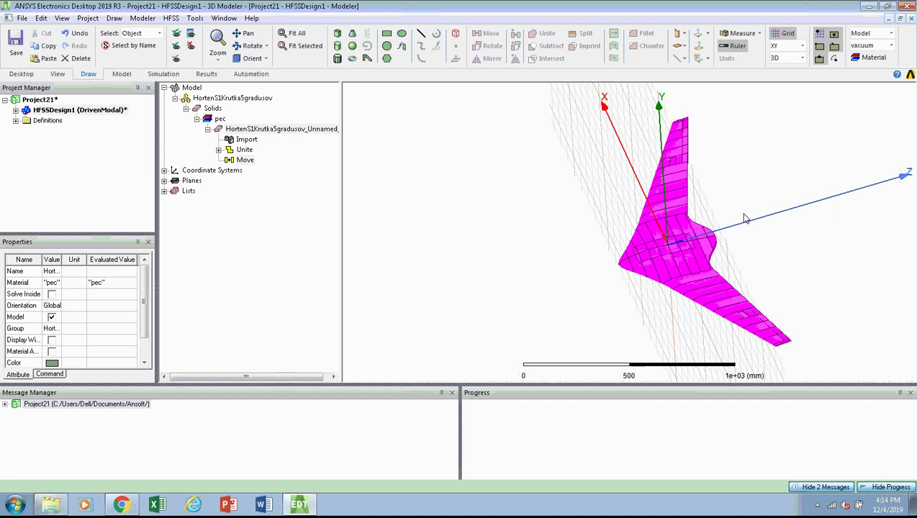
click(355, 405)
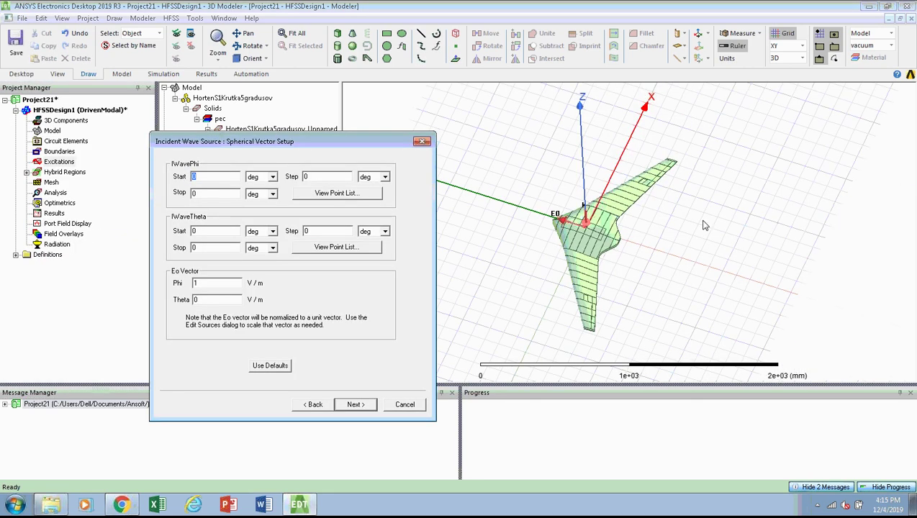
Step: Set the incident wave's phi sweep to stop at 360 deg with a 1 deg step, and theta to start and stop at 90 deg
click(210, 193)
text(360)
click(326, 176)
text(1)
click(193, 231)
text(90)
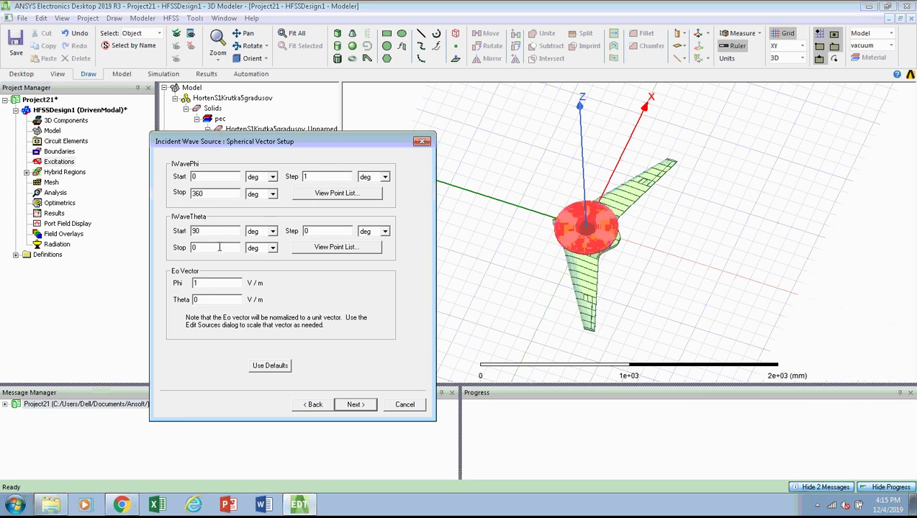
click(220, 247)
text(90)
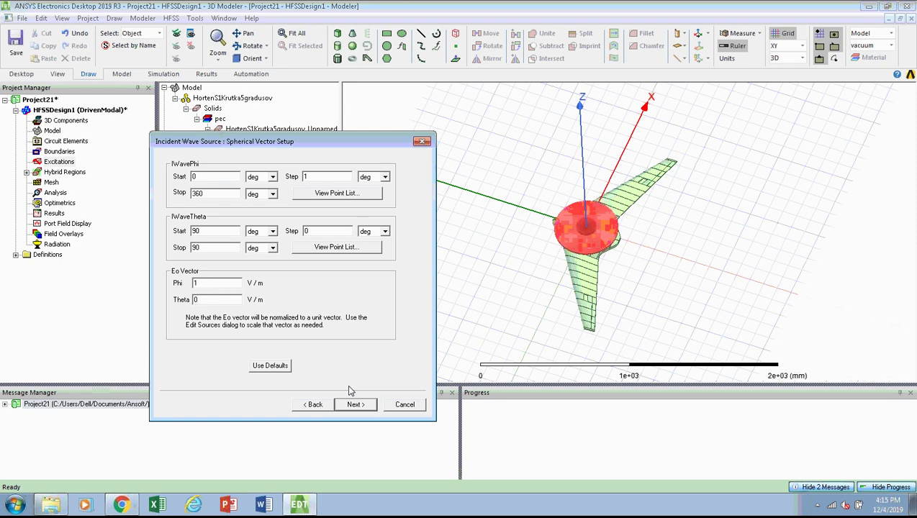
Step: Set the Eo vector to Phi 0 and Theta 1 V/m and finish the source as a regular/propagating plane wave
click(230, 283)
text(0)
drag(218, 280, 177, 287)
text(0)
key(Tab)
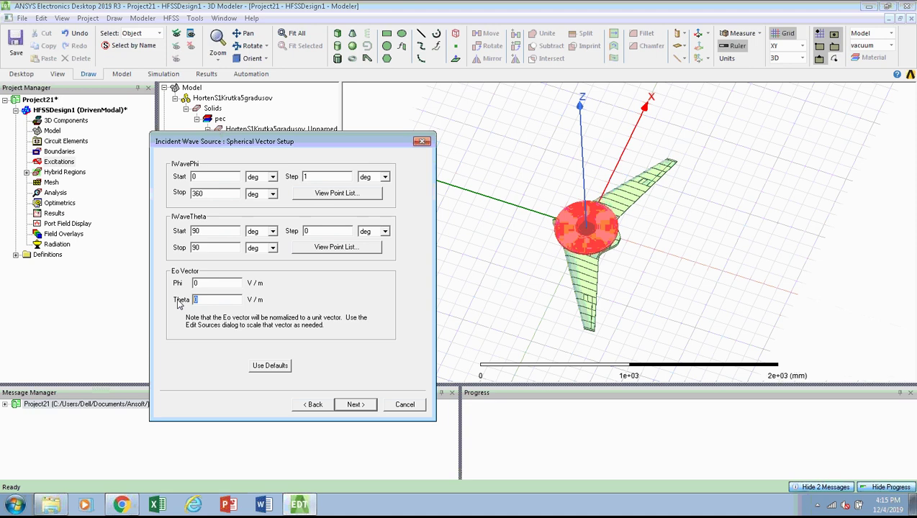
text(1)
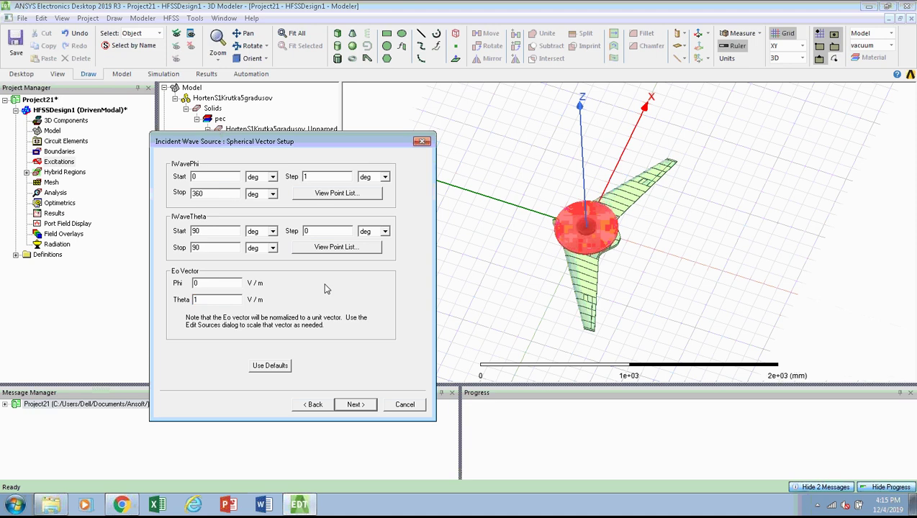
click(356, 405)
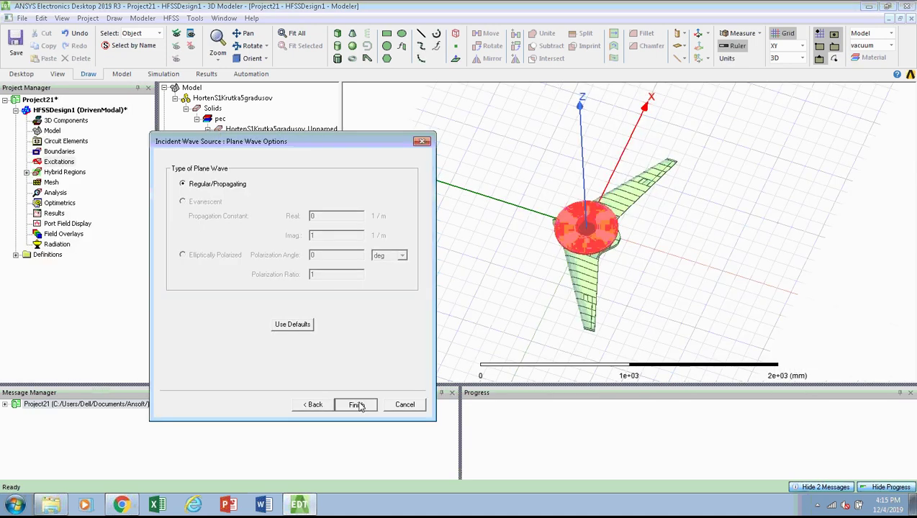
click(357, 405)
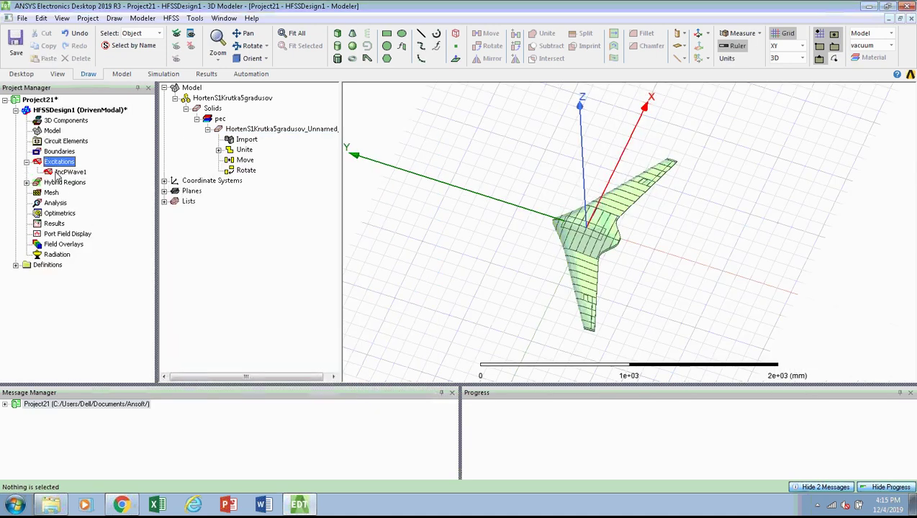
Step: Add an advanced driven solution setup with a frequency of 10 GHz and a maximum of 25 passes
click(66, 172)
click(26, 183)
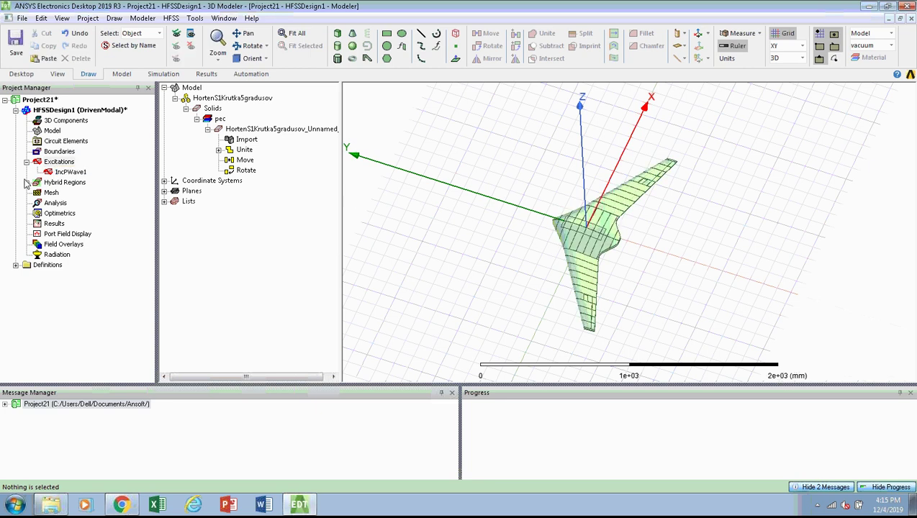
click(398, 220)
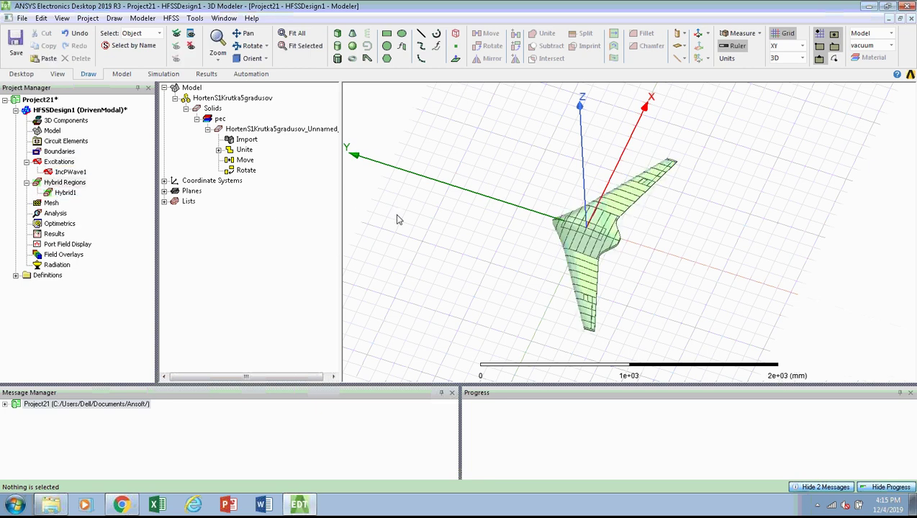
right_click(62, 219)
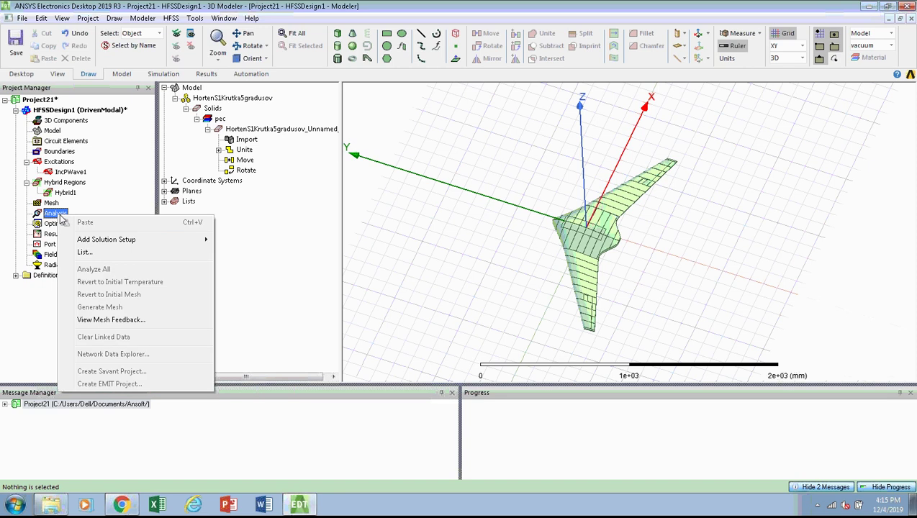
mouse_move(180, 240)
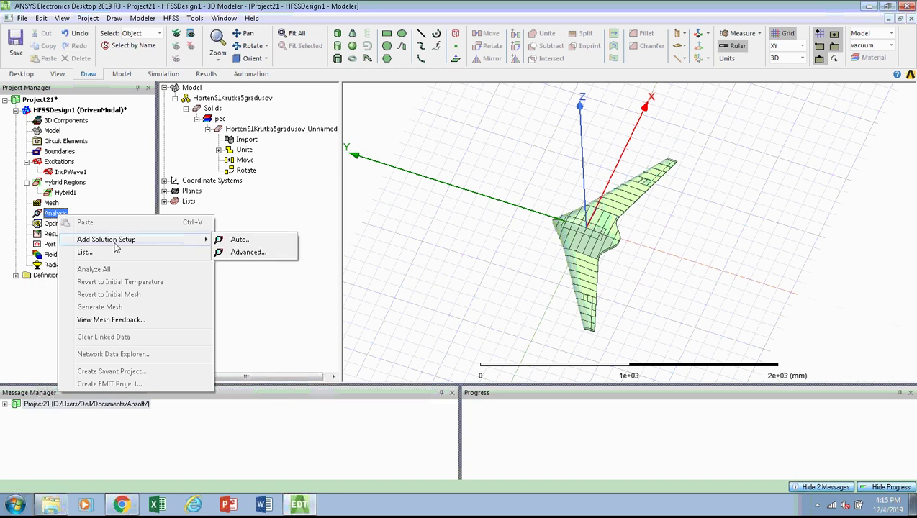
click(246, 253)
key(Tab)
key(Tab)
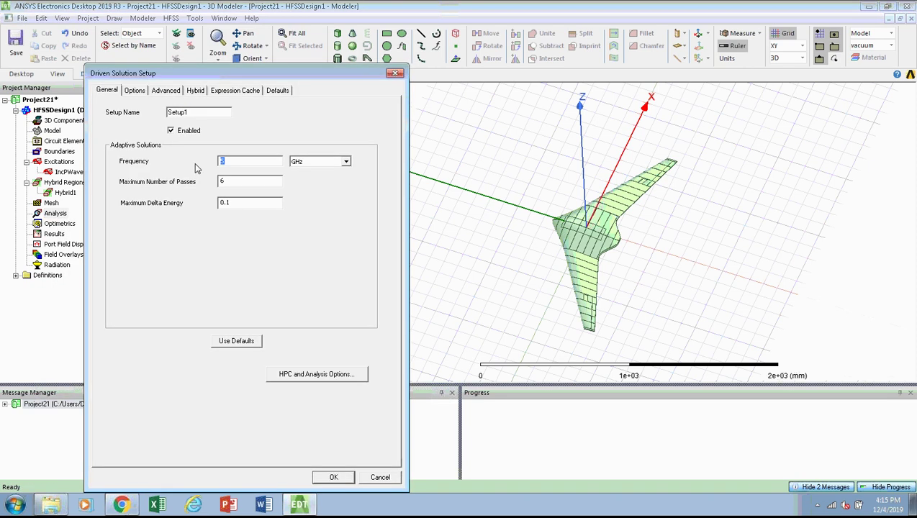
text(10)
key(Tab)
text(25)
click(333, 478)
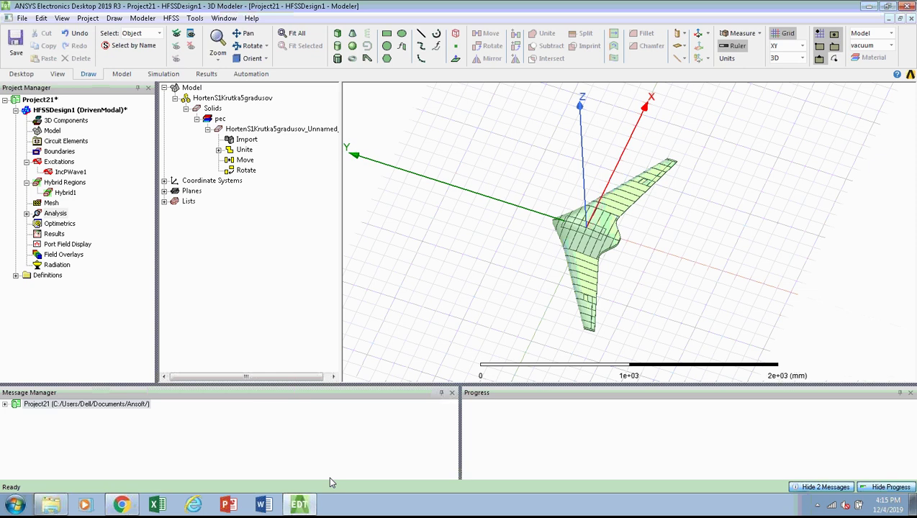
Step: Validate the design and run the full analysis, saving the project as Project21 on the desktop
click(163, 74)
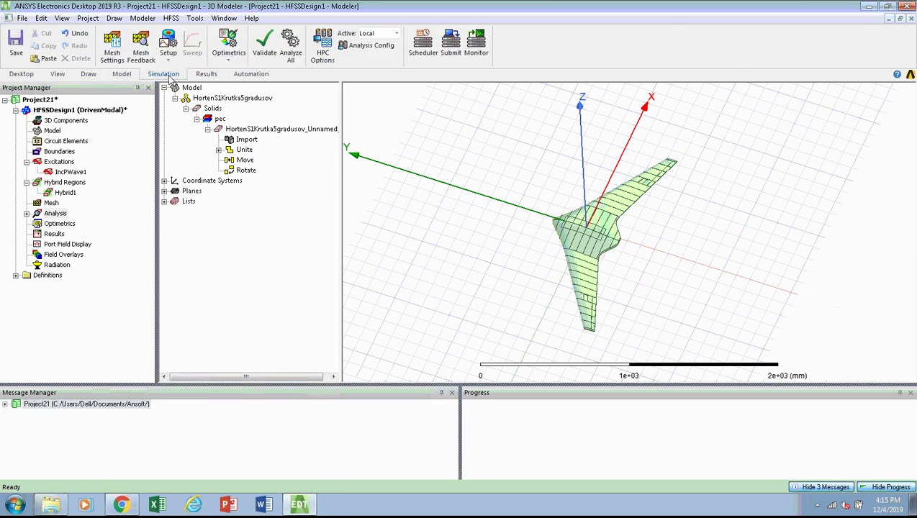
click(264, 50)
click(428, 300)
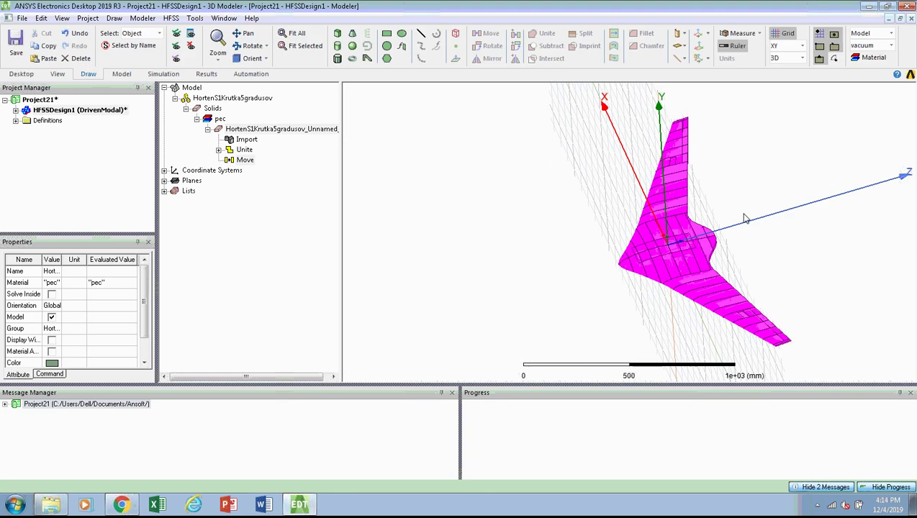
click(291, 52)
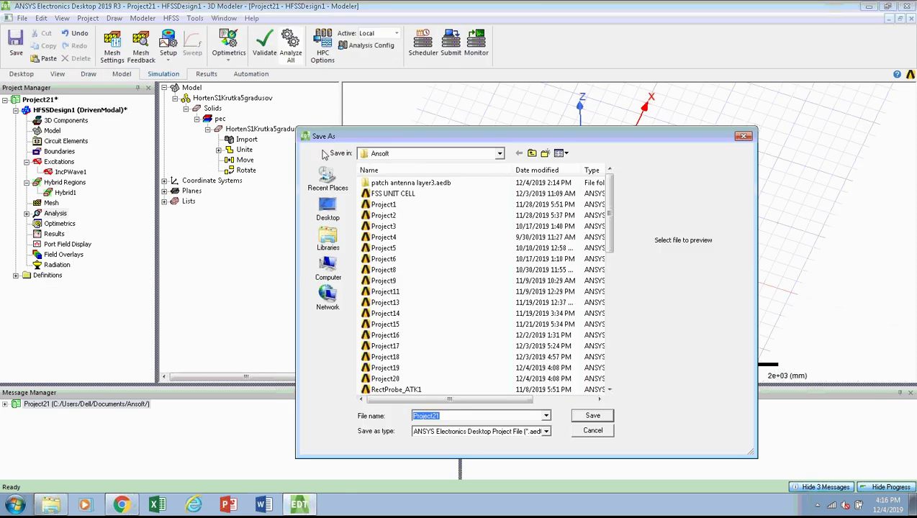
click(328, 210)
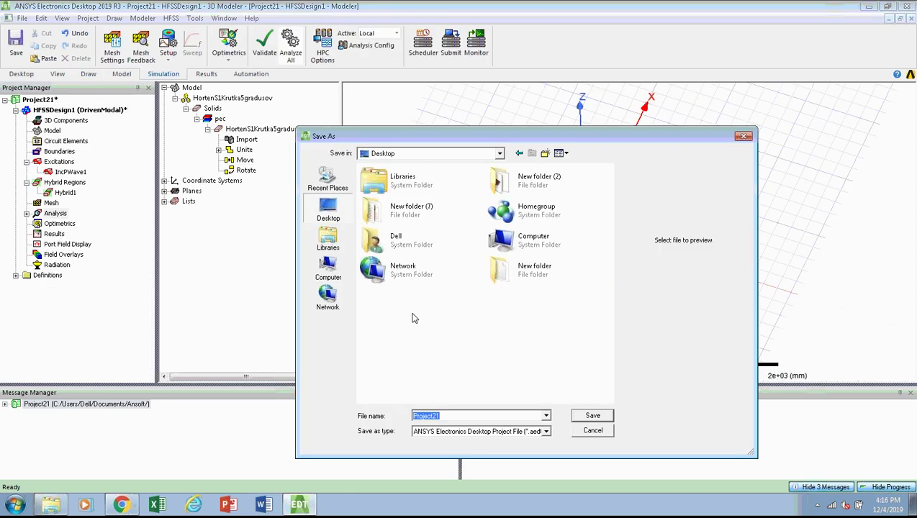
click(601, 417)
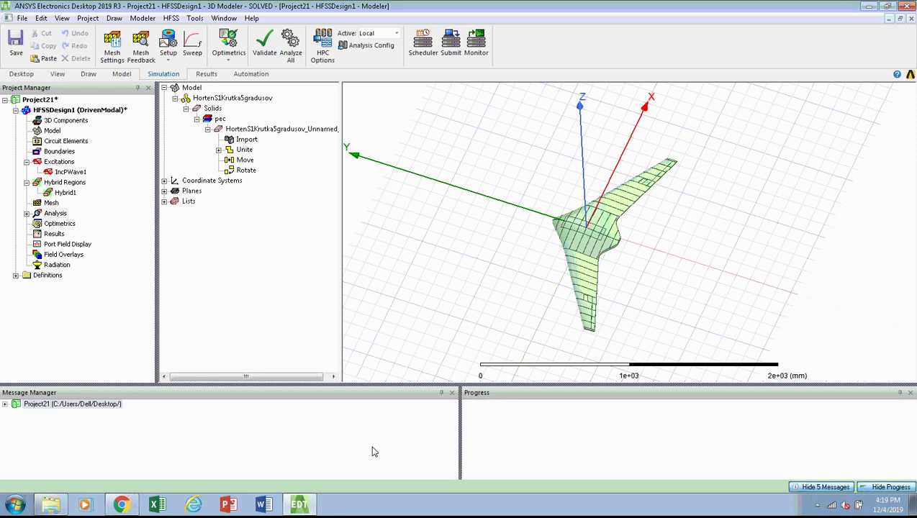
Step: Create a rectangular monostatic RCS report of dB(MonostaticRCSTotal) with IWavePhi as the primary sweep
click(58, 234)
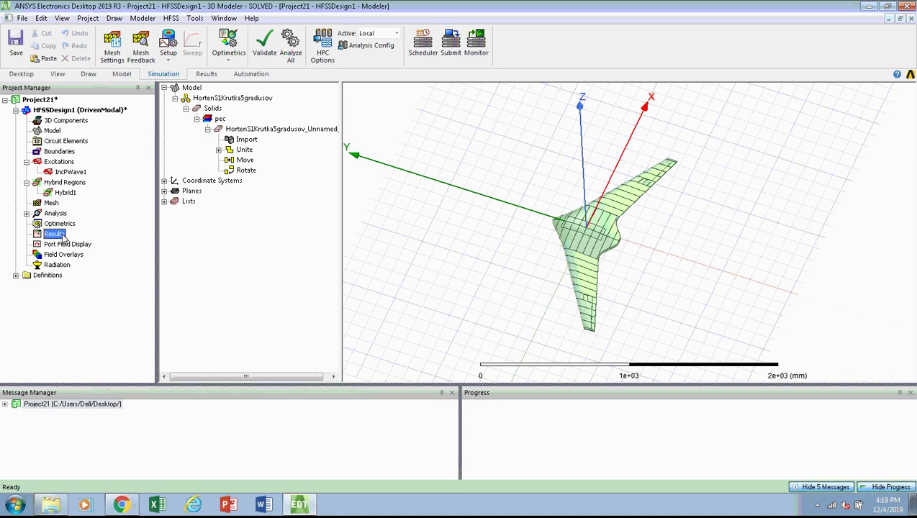
right_click(64, 238)
mouse_move(170, 195)
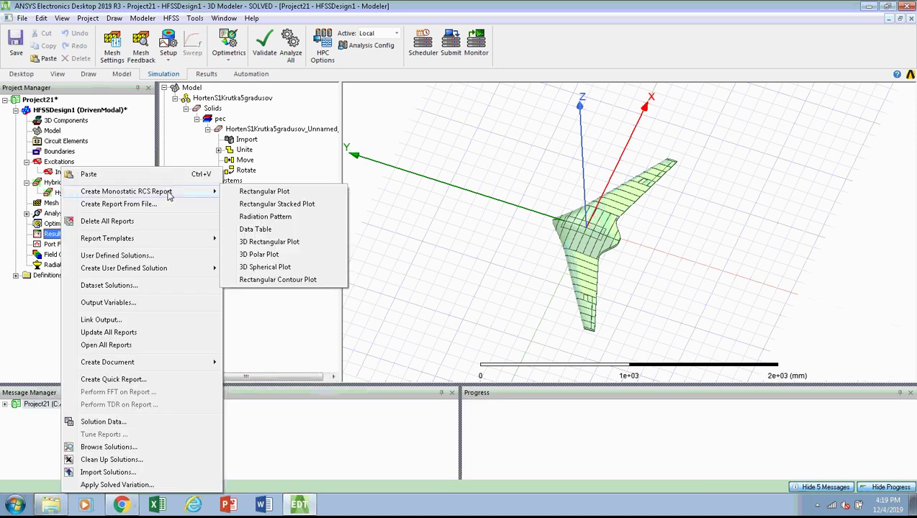
click(248, 196)
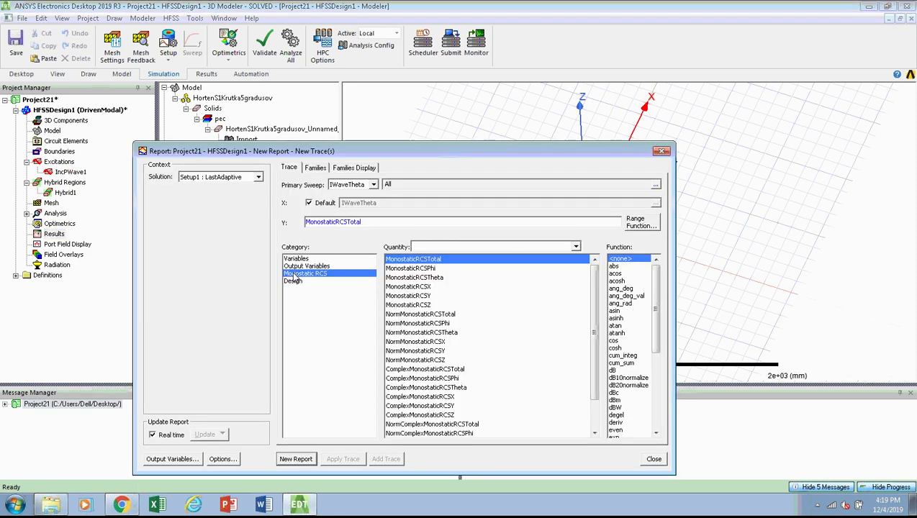
click(614, 370)
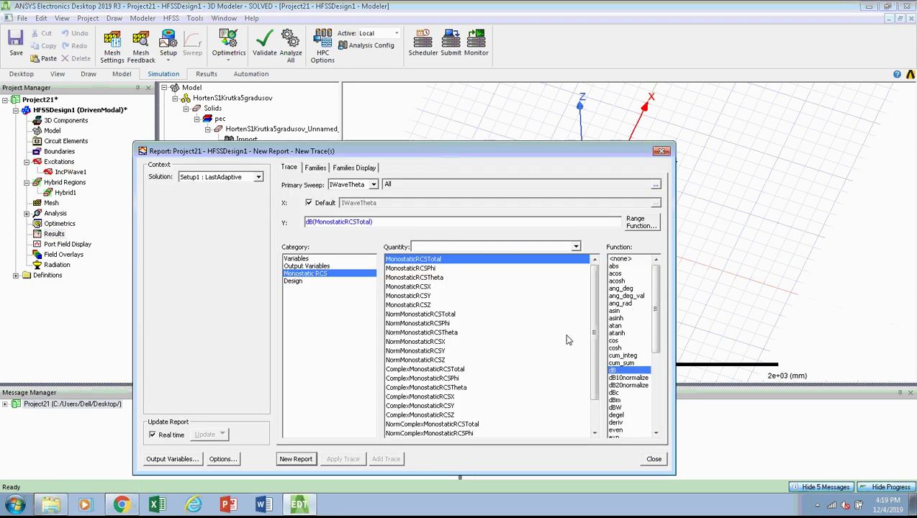
click(373, 185)
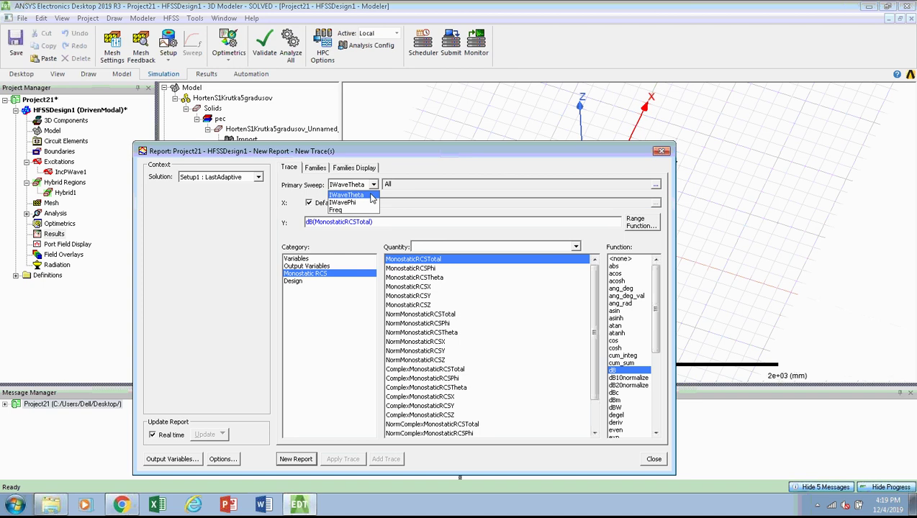
click(370, 202)
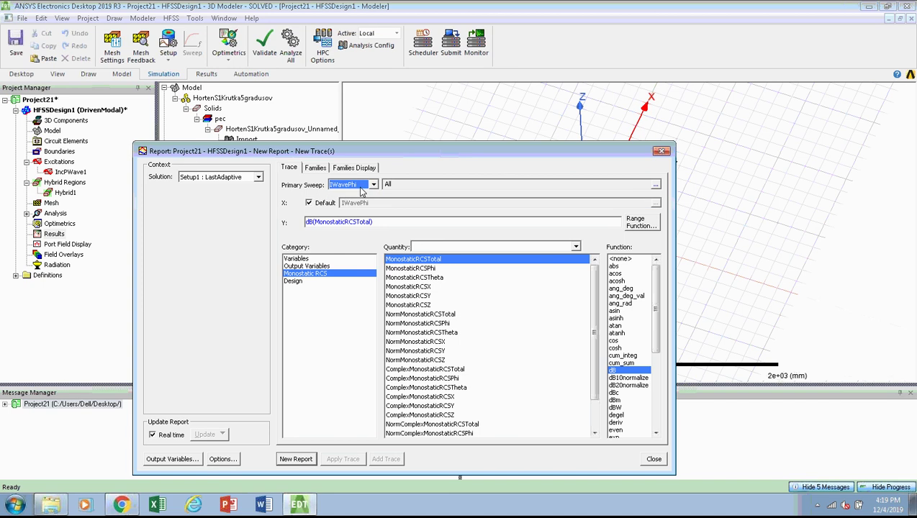
click(301, 460)
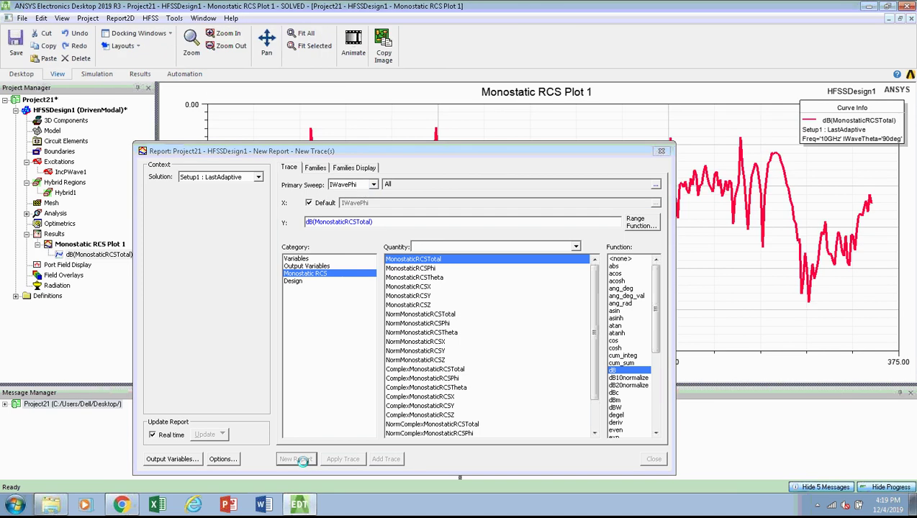
click(654, 459)
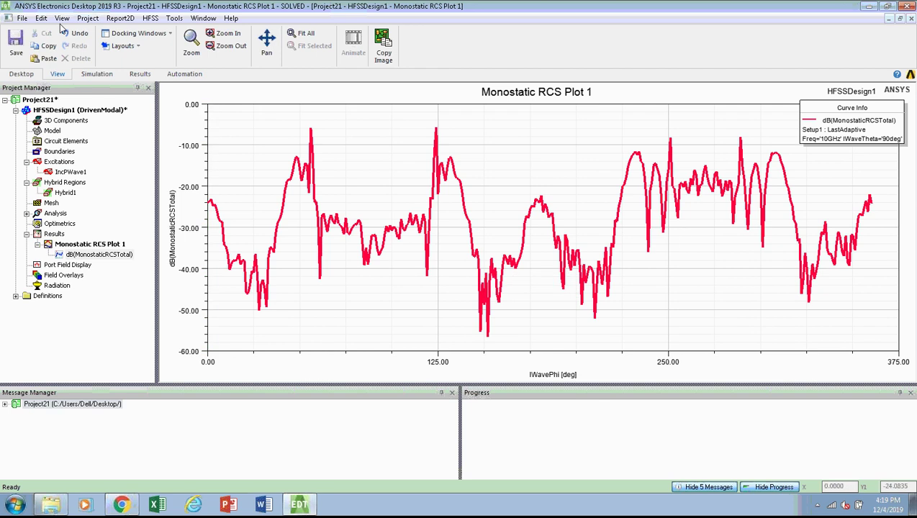
Step: Show the properties of the rectangular RCS plot and change its display type to Radiation Pattern
click(62, 18)
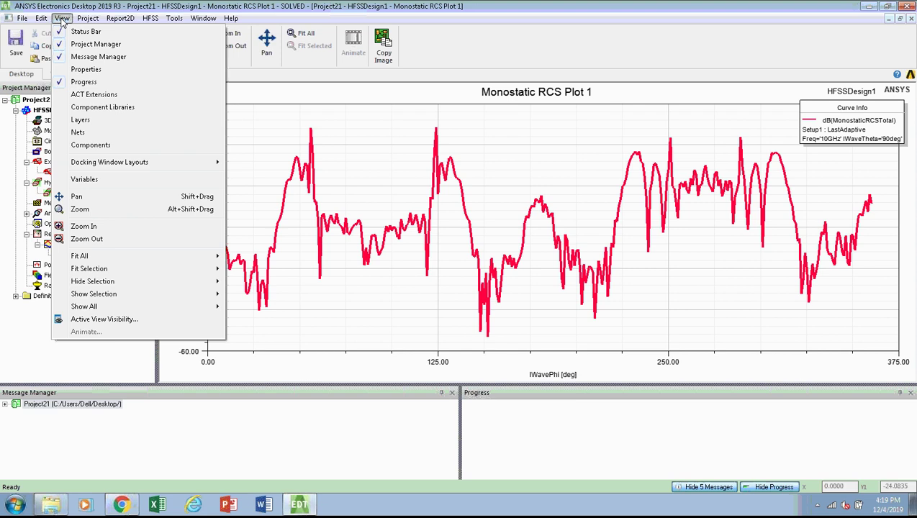
click(81, 70)
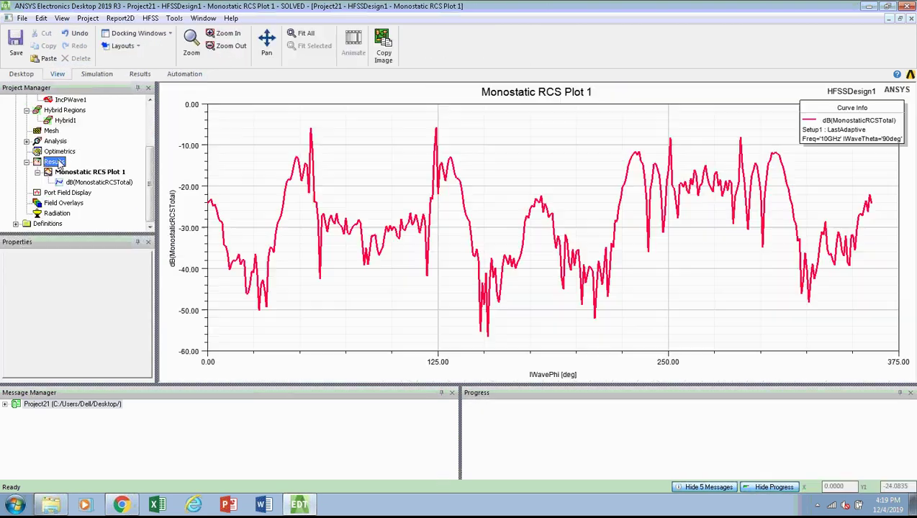
click(63, 173)
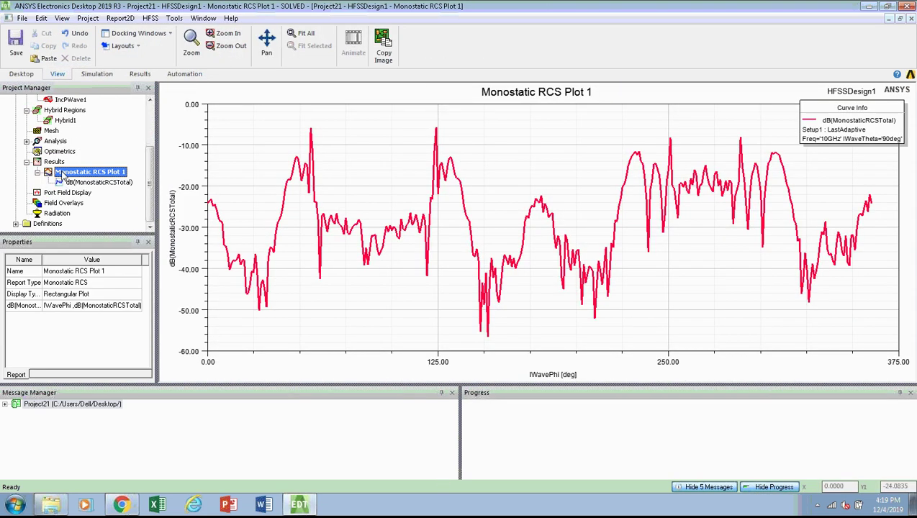
click(66, 295)
click(83, 346)
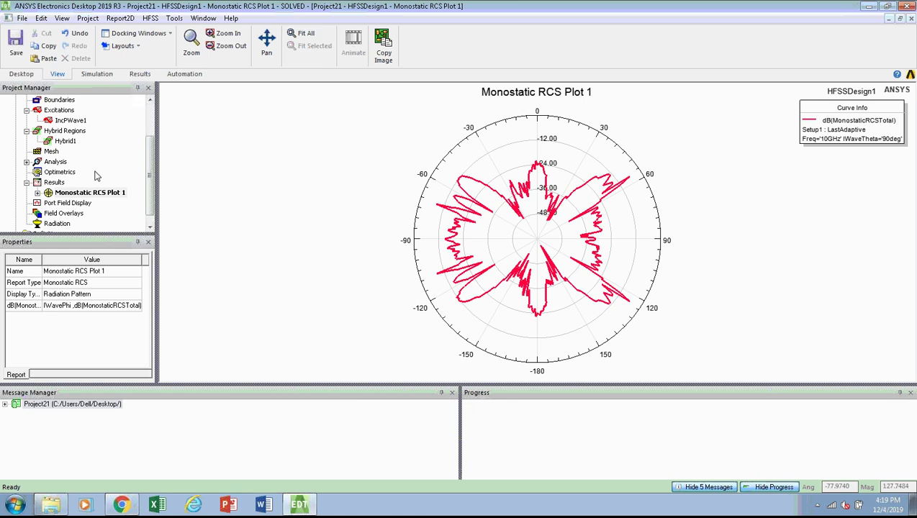
Step: Create a 3D polar monostatic RCS report of dB(MonostaticRCSTotal) over IWavePhi and IWaveTheta
click(54, 182)
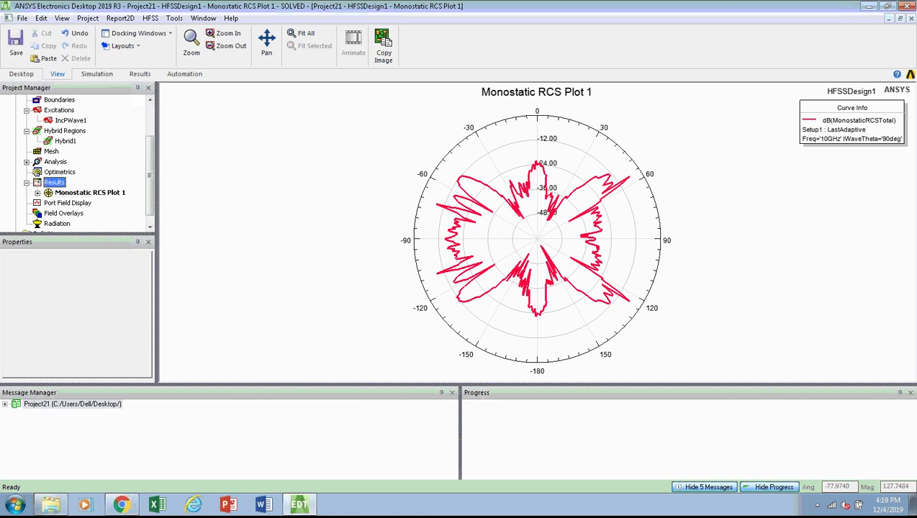
right_click(58, 182)
mouse_move(130, 192)
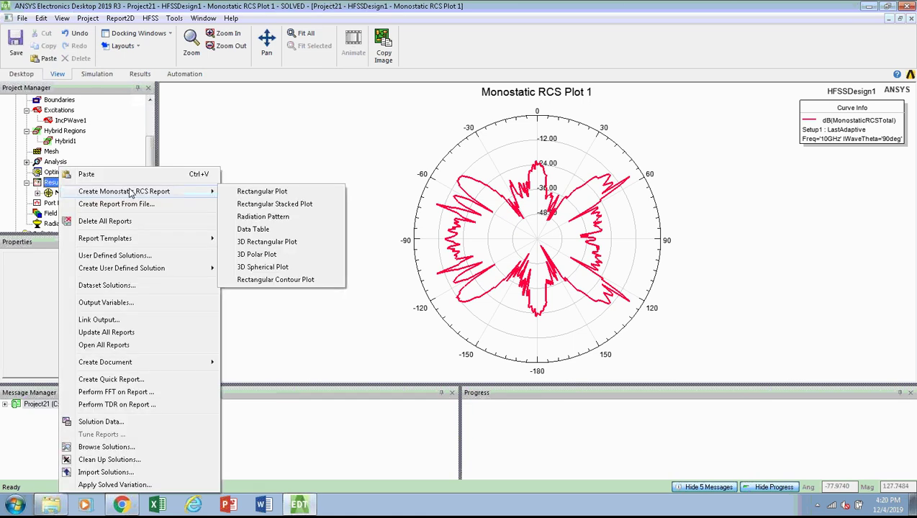
click(258, 255)
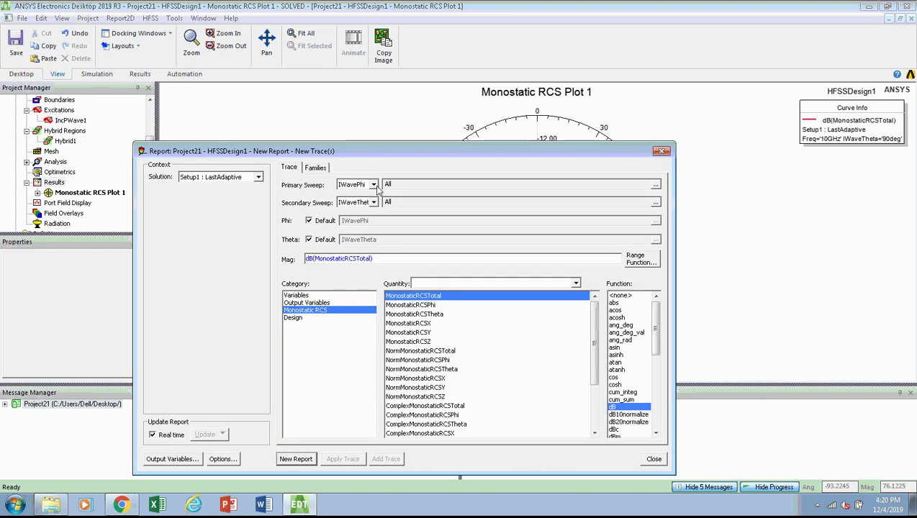
click(296, 460)
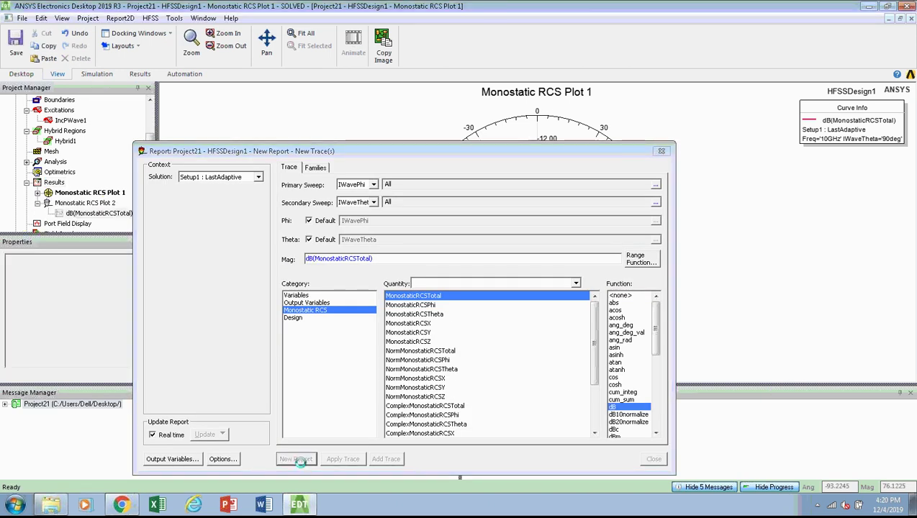
click(654, 459)
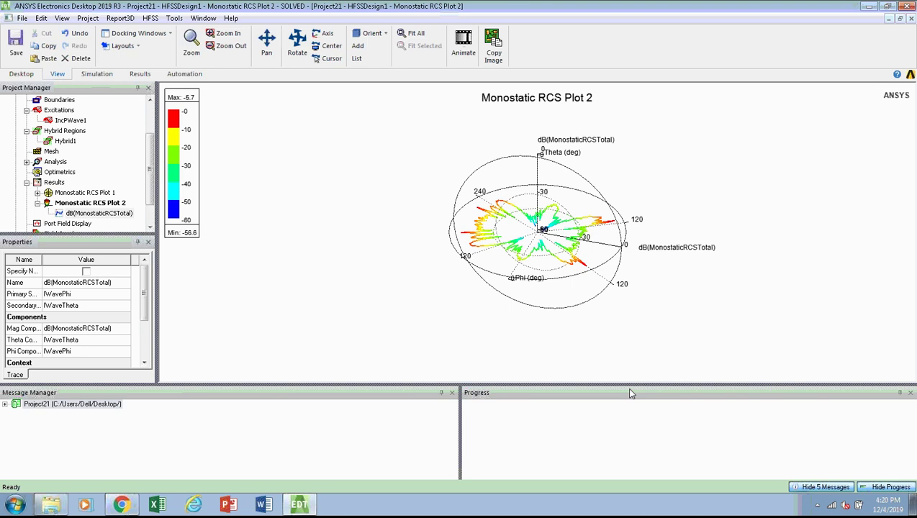
drag(555, 285, 552, 245)
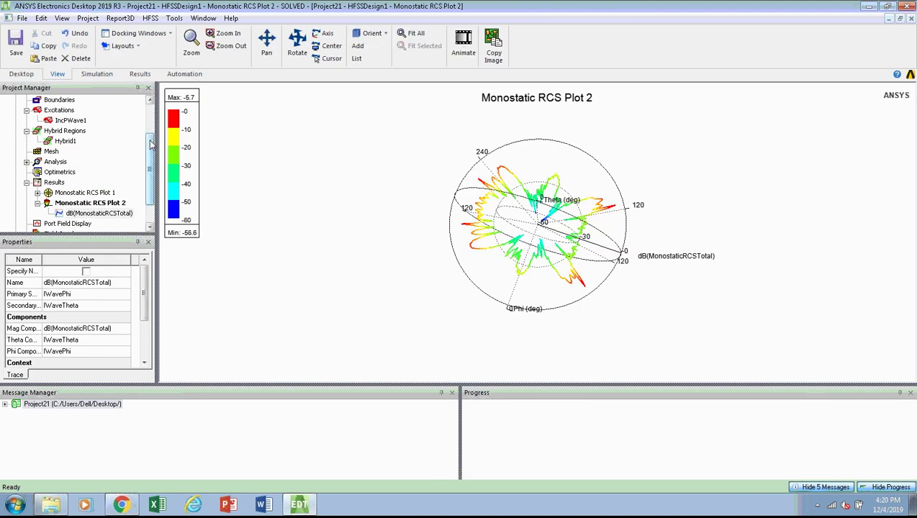
Step: Return to HFSSDesign1's 3D model and open the radiation field overlay settings
drag(151, 144, 151, 108)
click(26, 112)
double_click(26, 113)
right_click(445, 218)
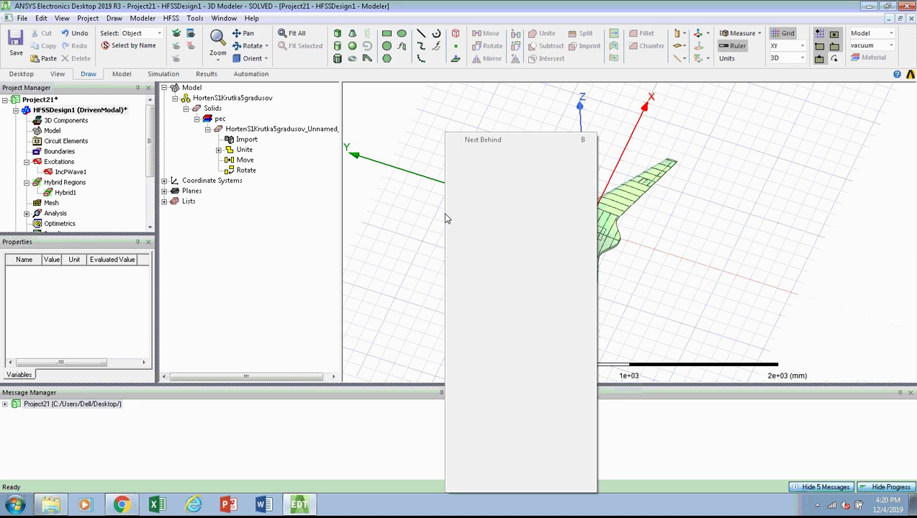
mouse_move(504, 437)
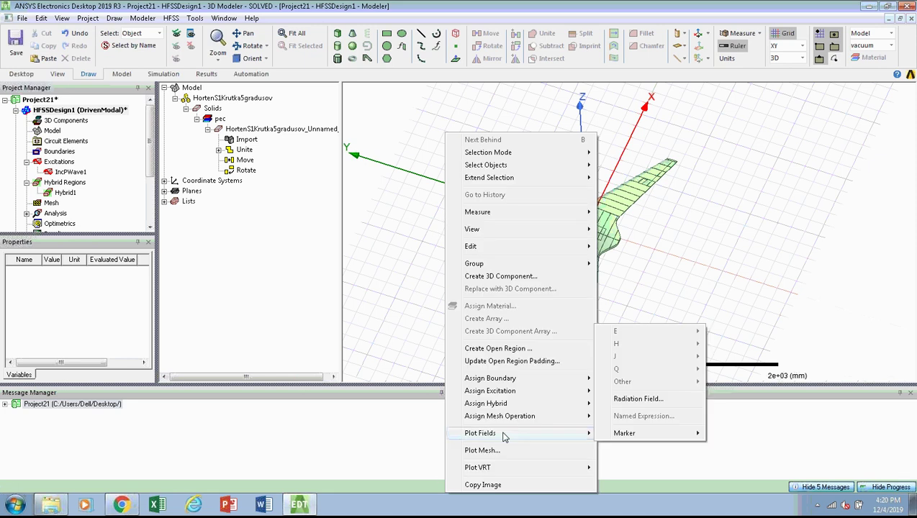
click(638, 399)
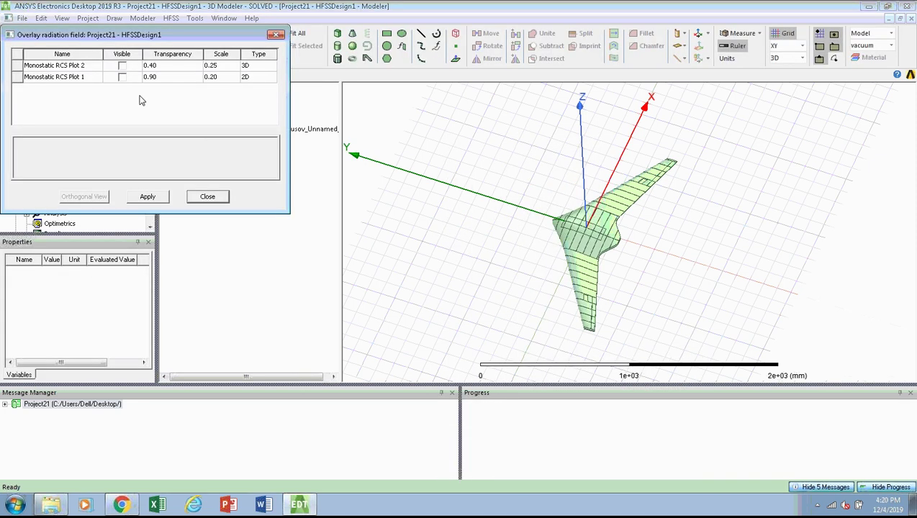
Step: Overlay Monostatic RCS Plot 2 on the aircraft model with transparency 0.10 and scale 1.5
click(122, 65)
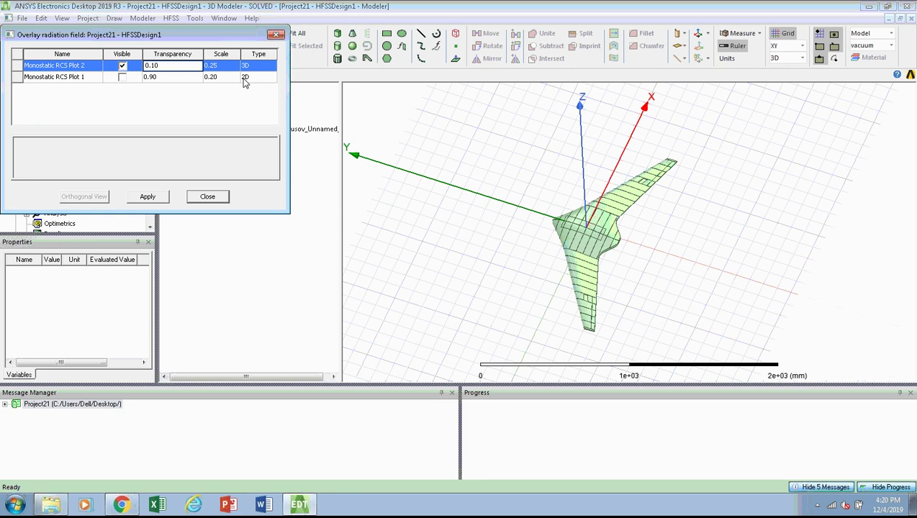
click(225, 64)
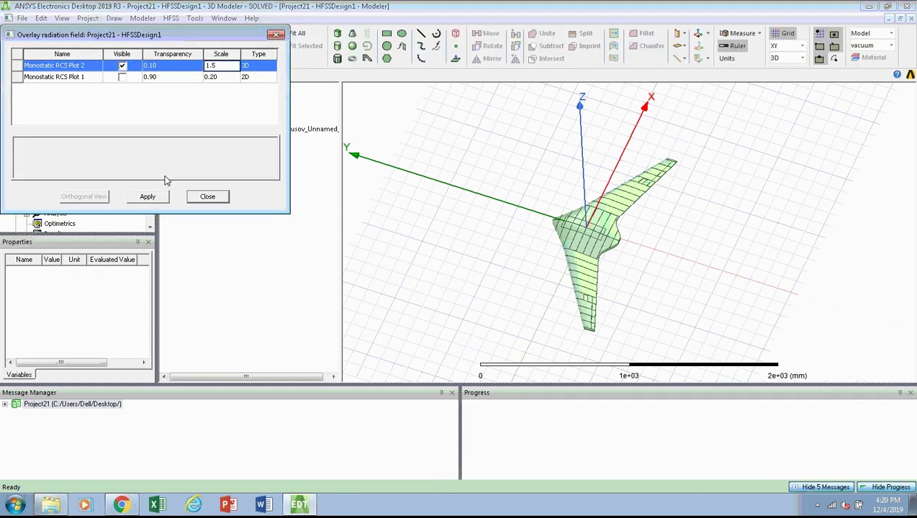
click(148, 196)
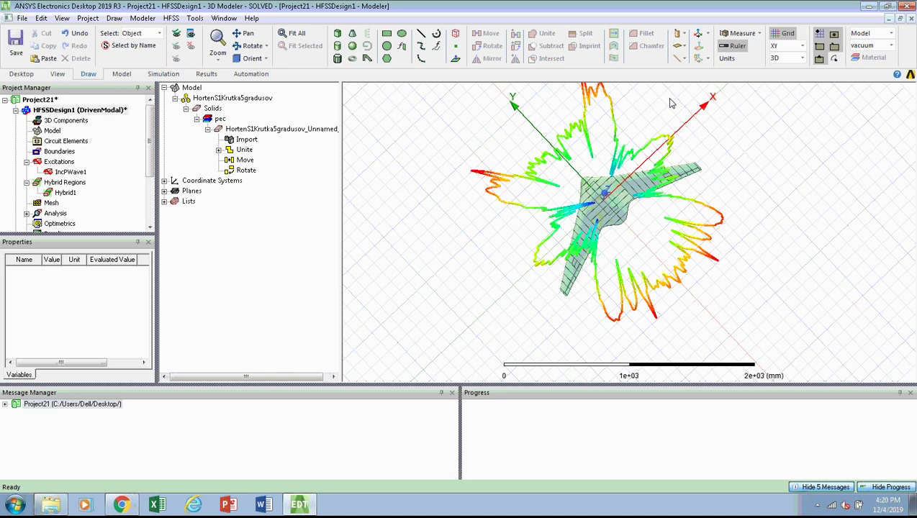
alt+drag(669, 103, 576, 168)
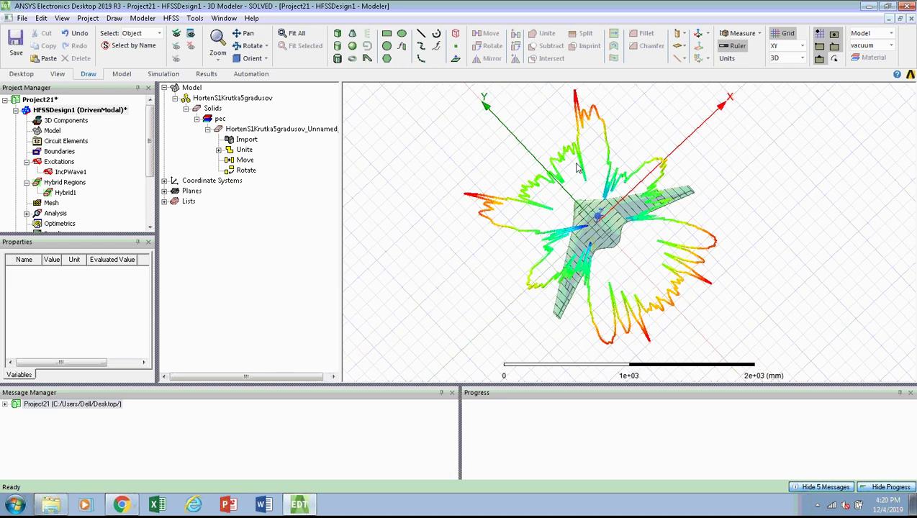